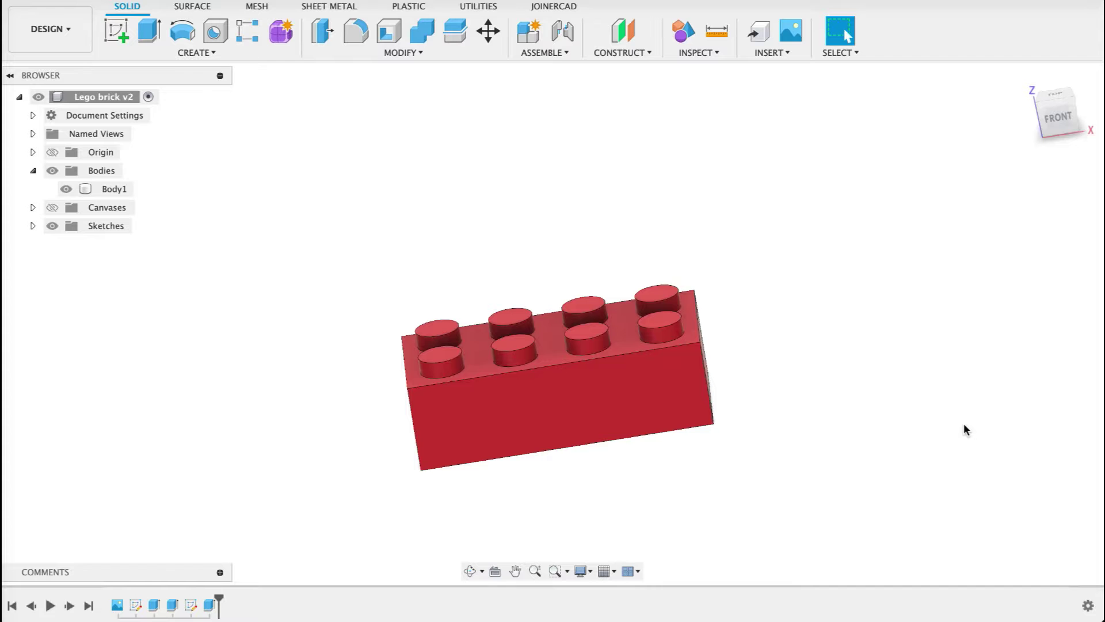
Orbit the view until the red Lego brick is seen straight from the FRONT.
middle_click_drag(891, 433, 702, 364, "shift")
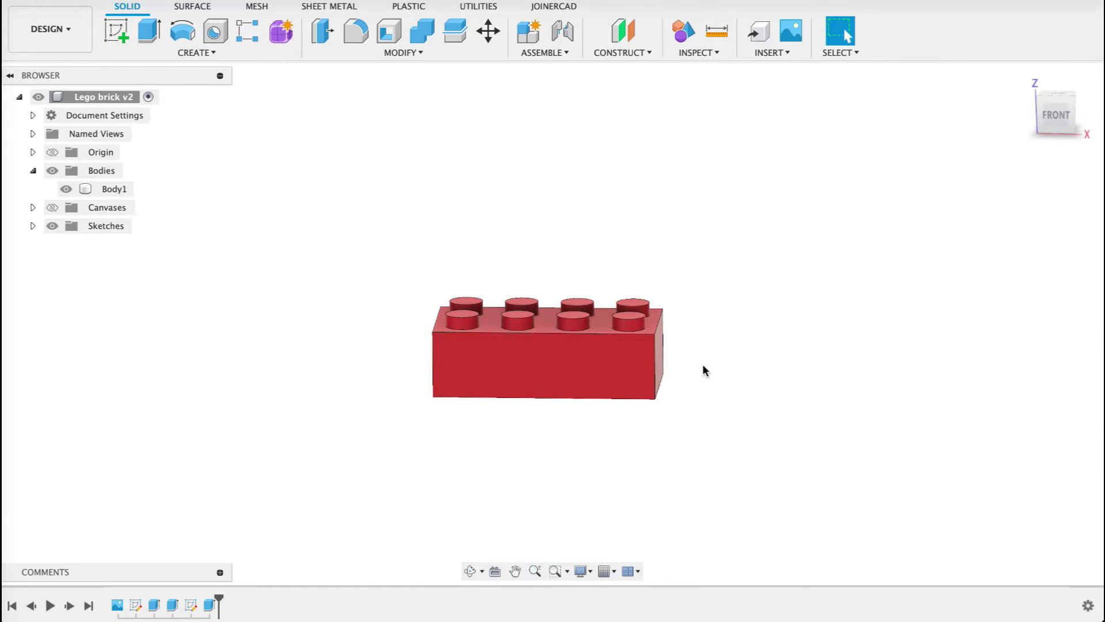
Start Move/Copy from the brick's front face and set Move Object to Bodies.
left_click(546, 364)
right_click(546, 364)
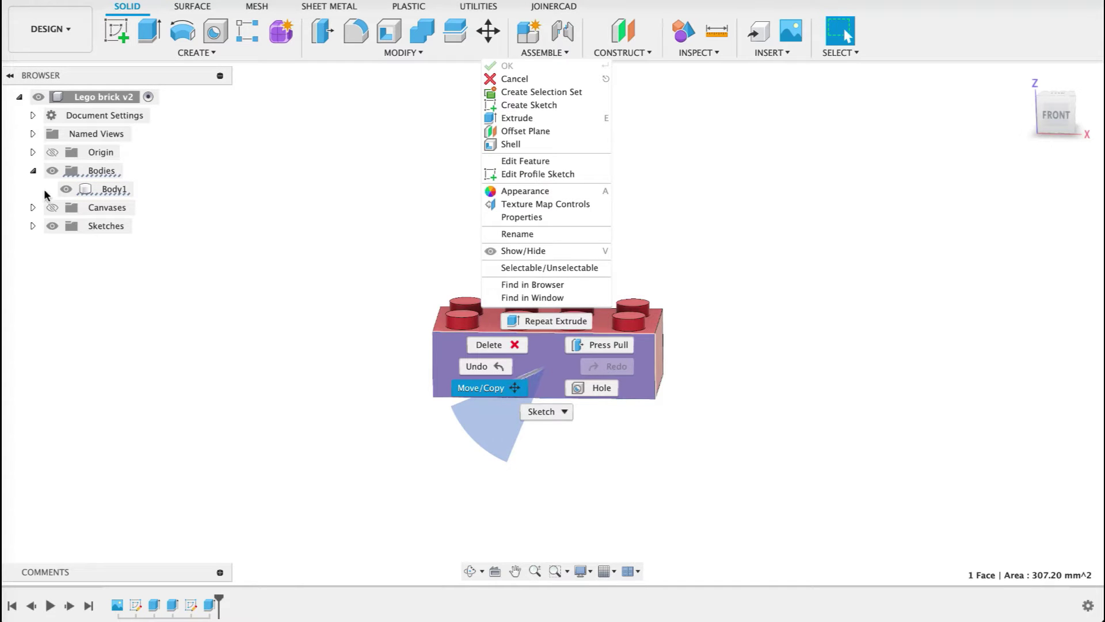
left_click(481, 388)
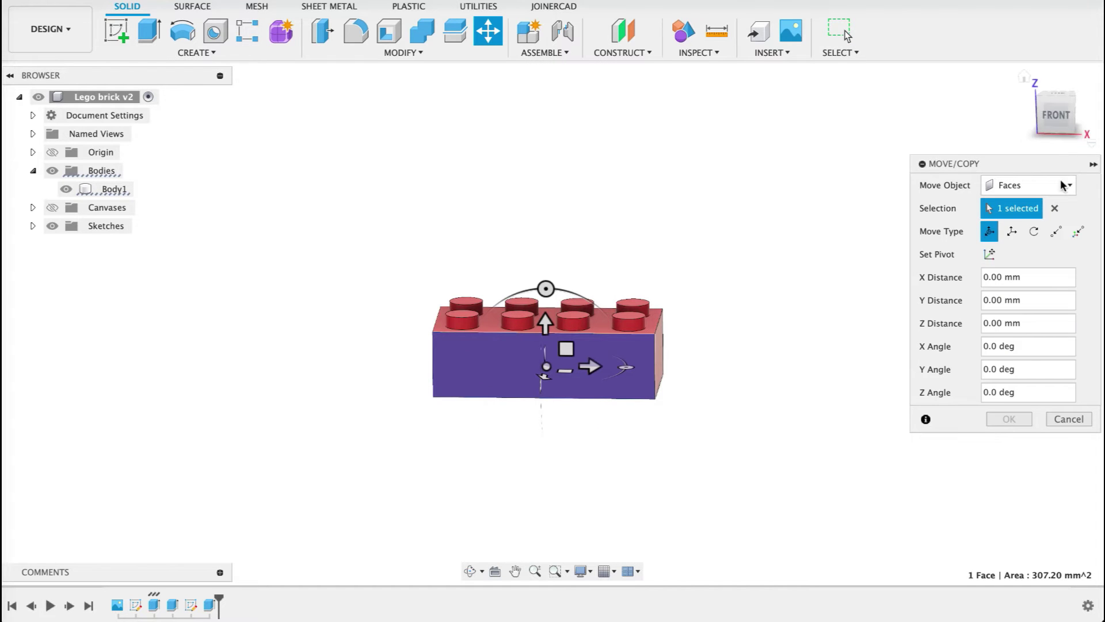
left_click(1017, 185)
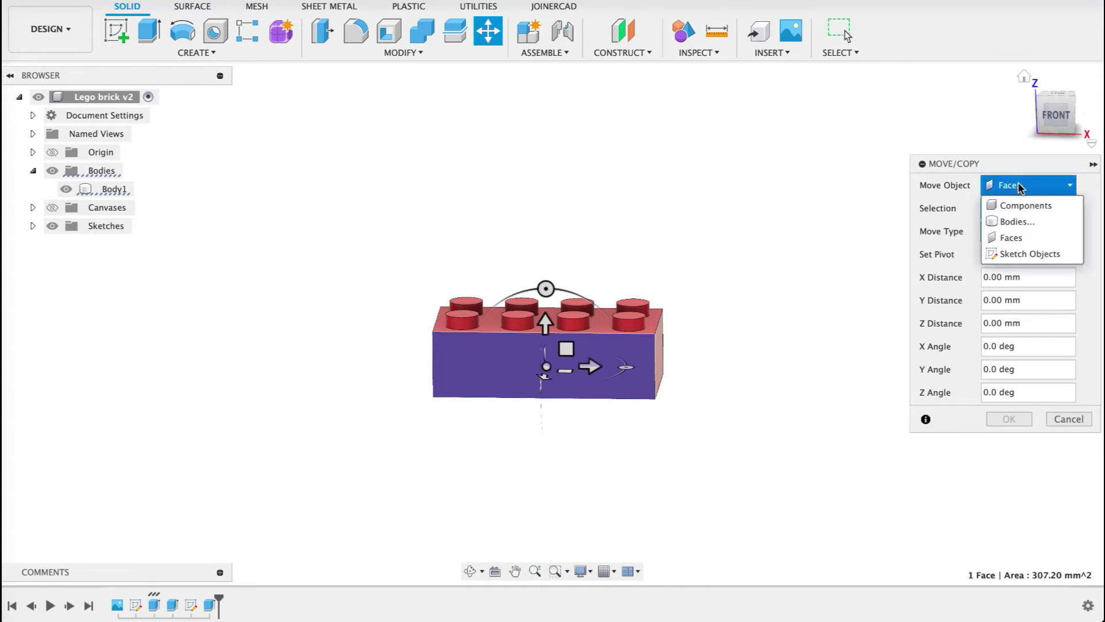
left_click(1011, 221)
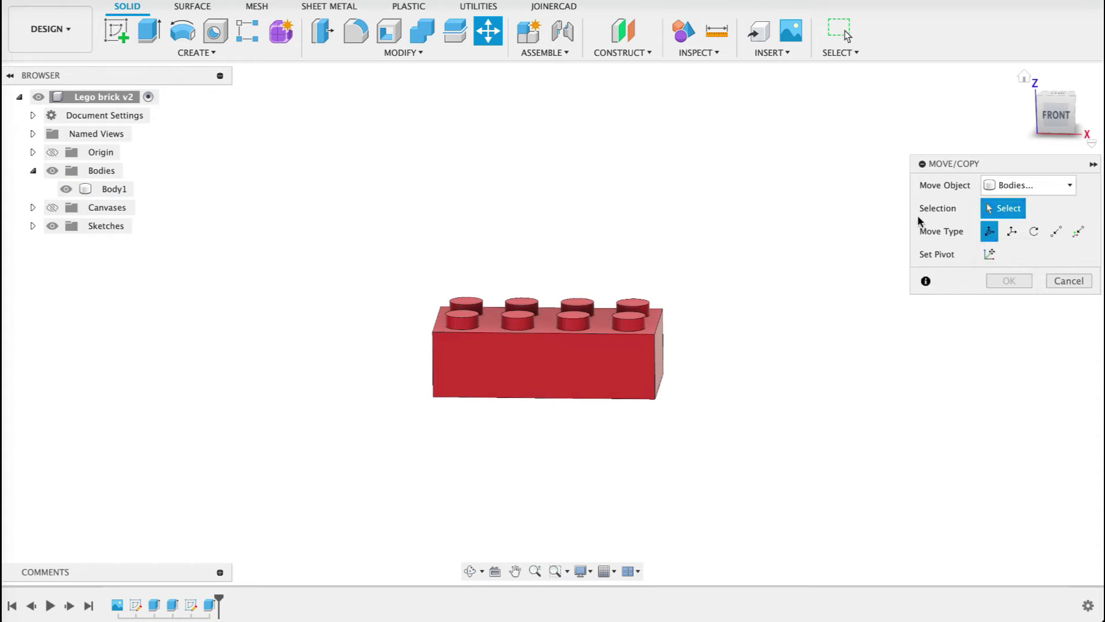
Select Body1 and drag it along X, Y and freely as a trial offset.
left_click(539, 361)
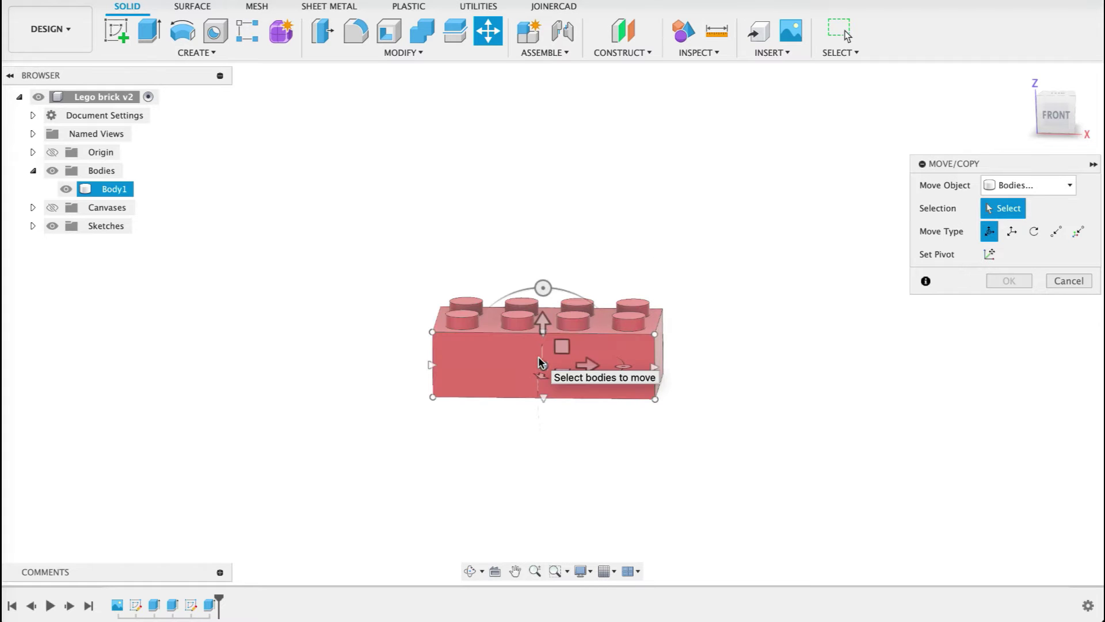
left_click(540, 361)
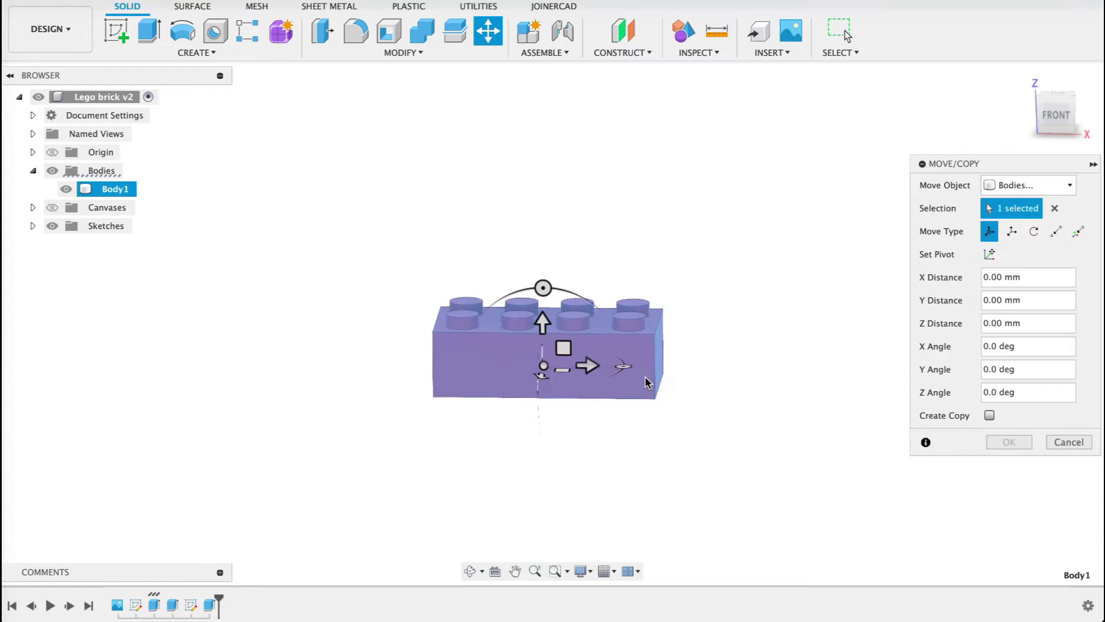
left_click_drag(580, 371, 533, 371)
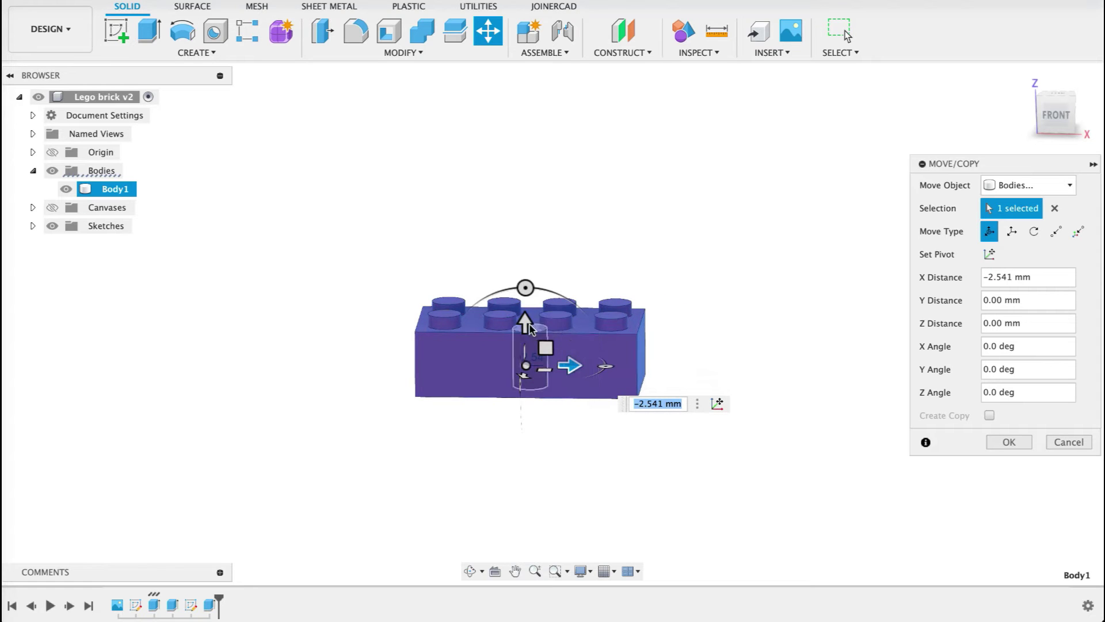
left_click_drag(525, 325, 525, 300)
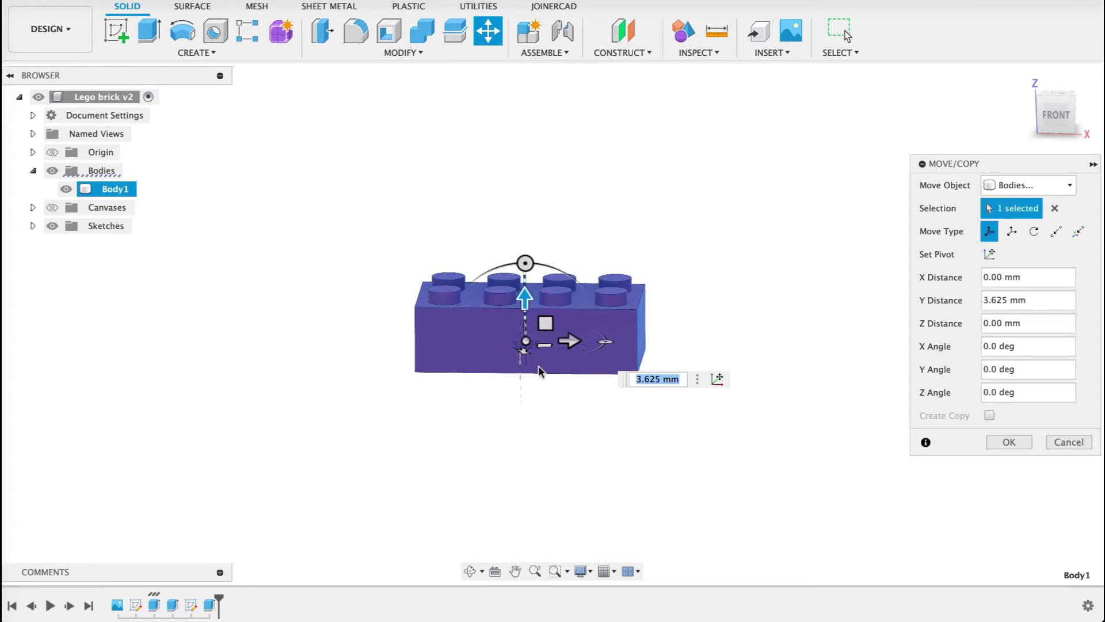
mouse_move(524, 344)
left_mouse_down()
mouse_move(592, 345)
mouse_move(609, 377)
mouse_move(525, 353)
left_mouse_up()
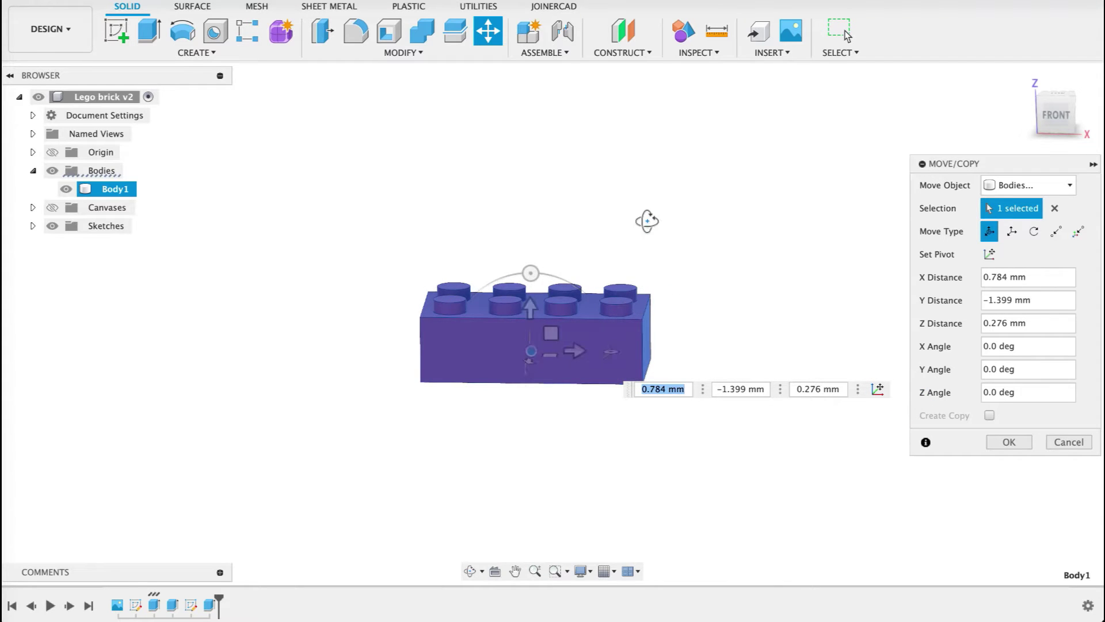
middle_click_drag(647, 226, 640, 296, "shift")
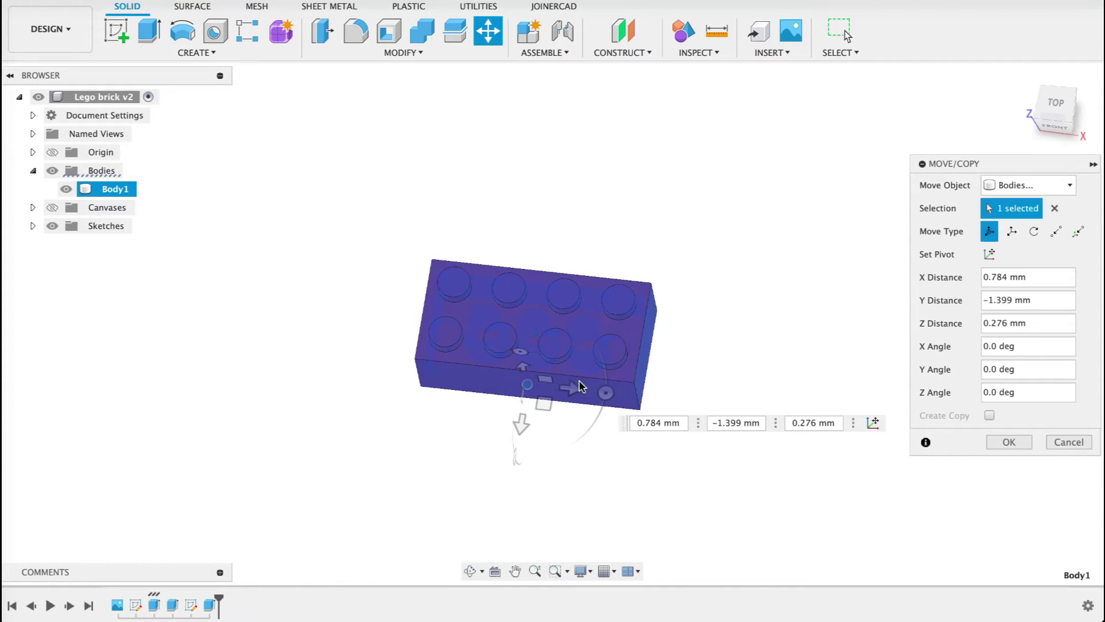
Trial-rotate the brick about Y and Z, then cancel the Move/Copy.
mouse_move(606, 387)
left_mouse_down()
mouse_move(598, 326)
mouse_move(607, 380)
left_mouse_up()
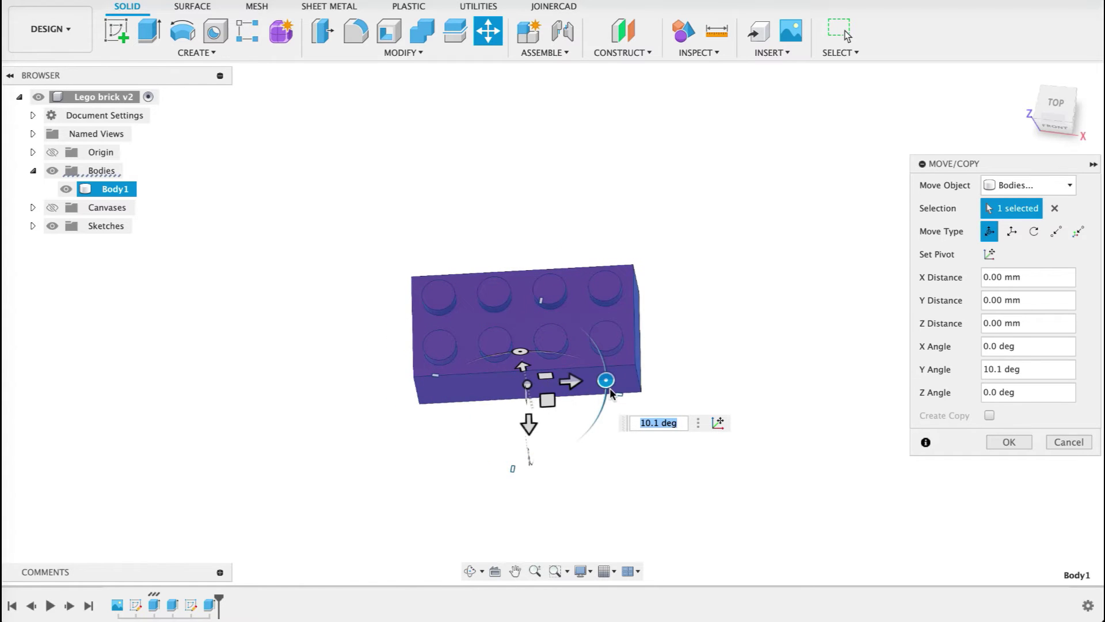
middle_click_drag(746, 356, 743, 281, "shift")
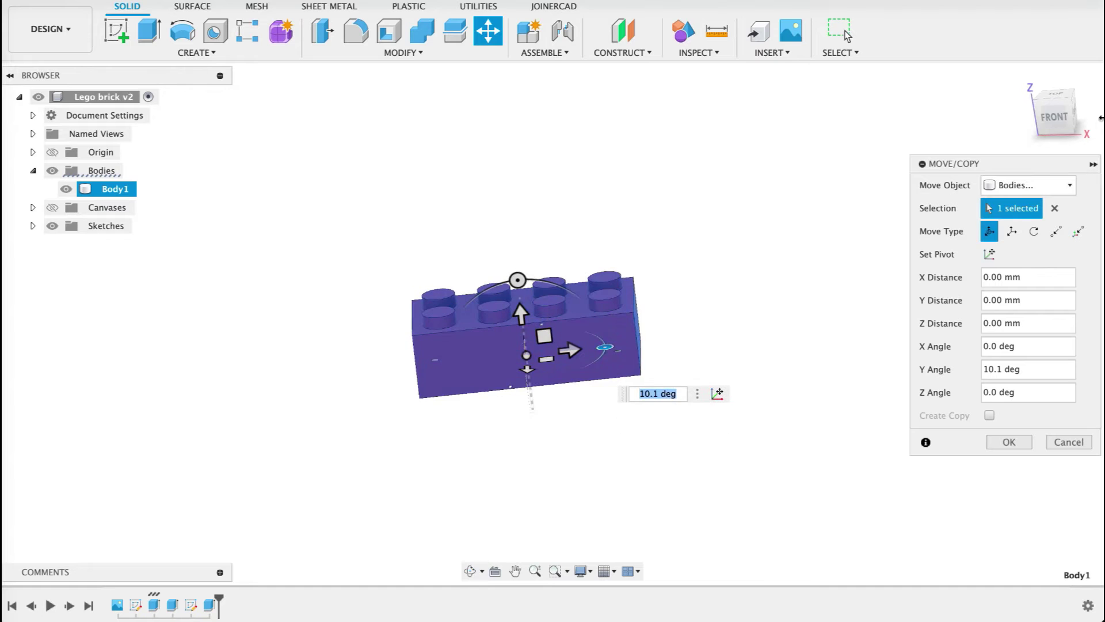
left_click(1055, 115)
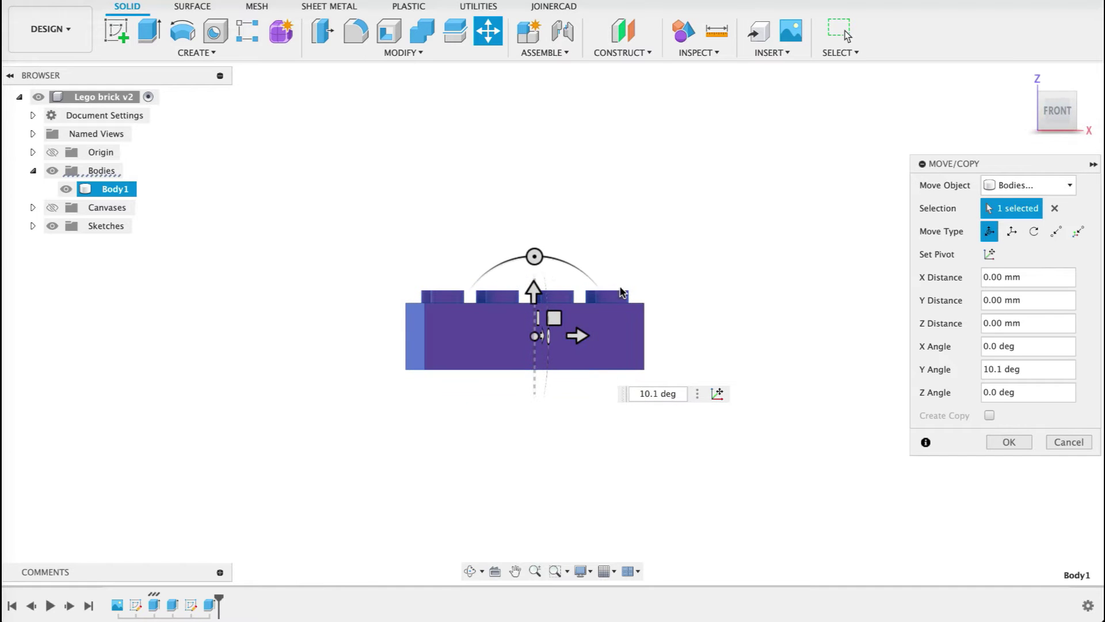
left_click_drag(528, 255, 527, 233)
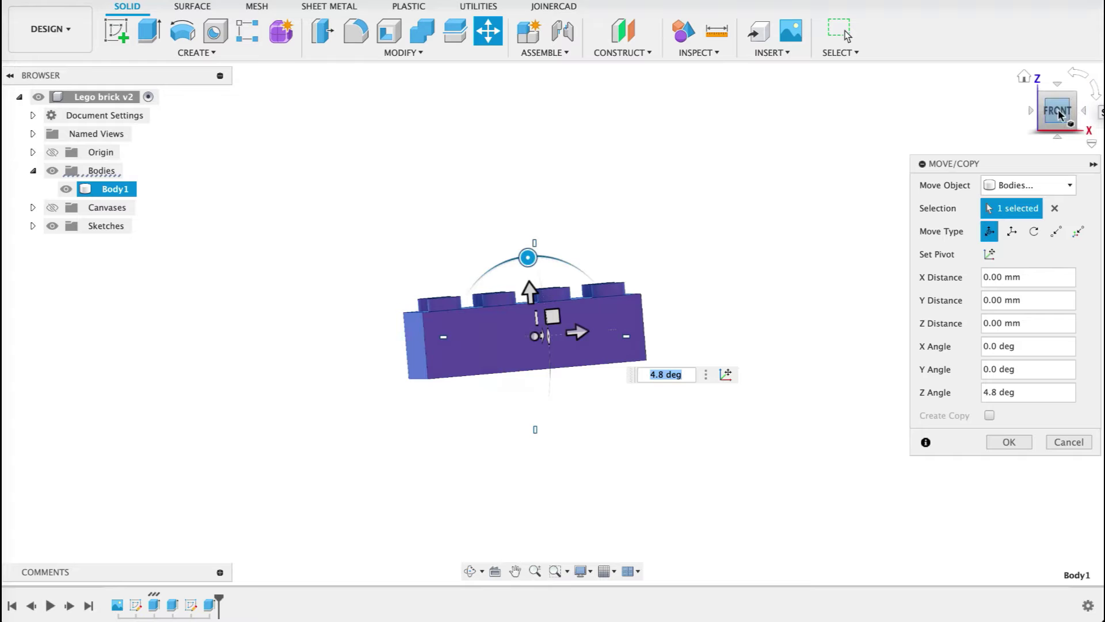
middle_click_drag(817, 300, 796, 305, "shift")
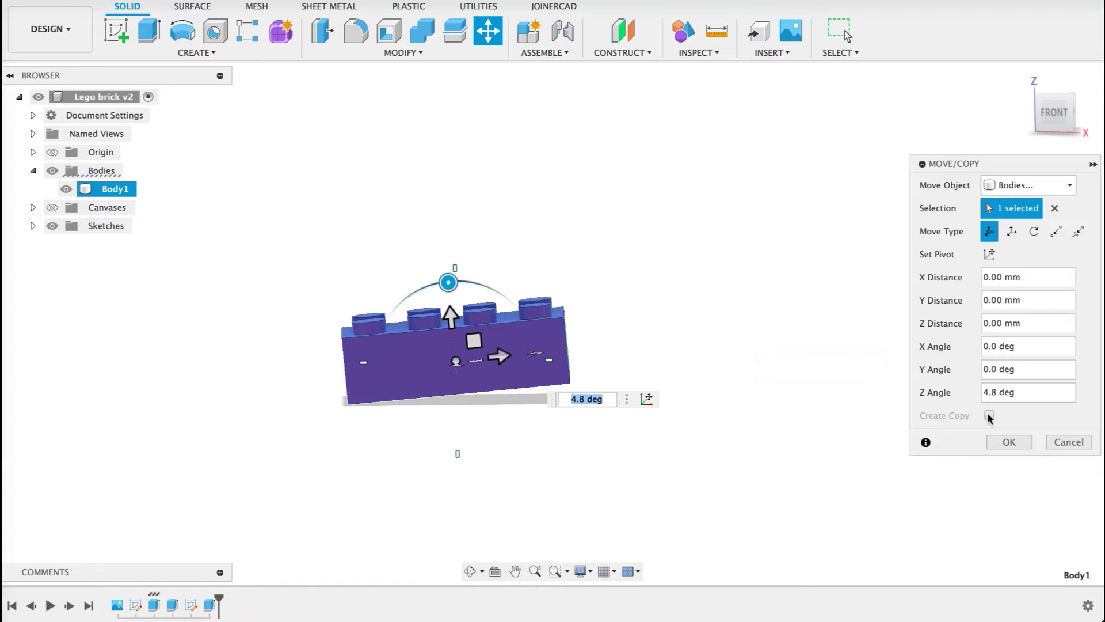
left_click(1077, 448)
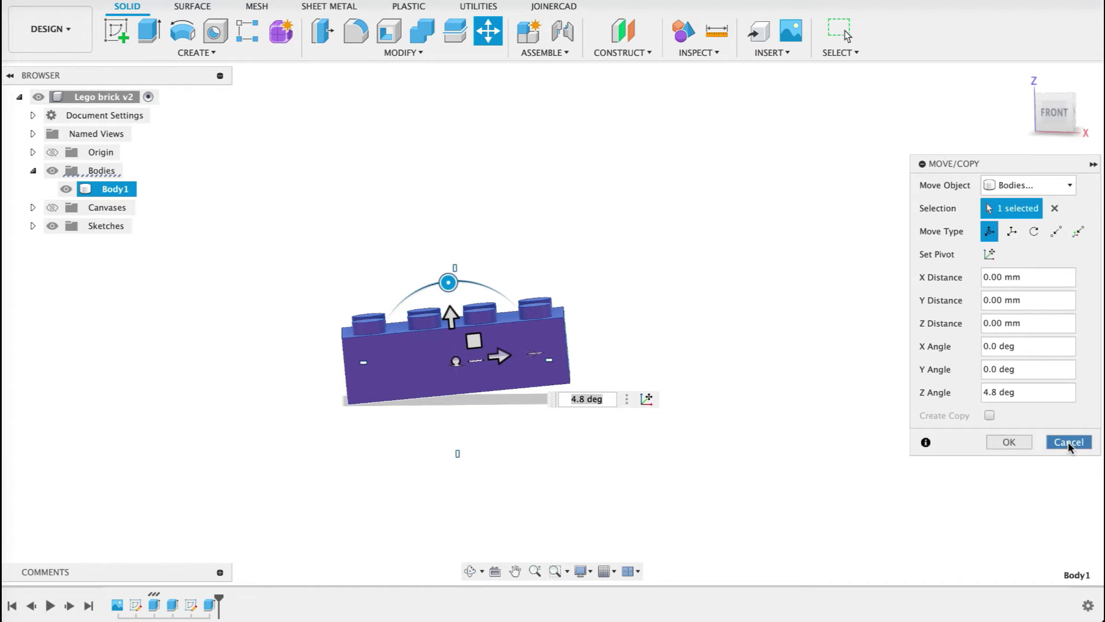
Move Body1 as bodies with Create Copy ticked, offsetting the copy 36.513 mm along X.
left_click(469, 364)
right_click(469, 364)
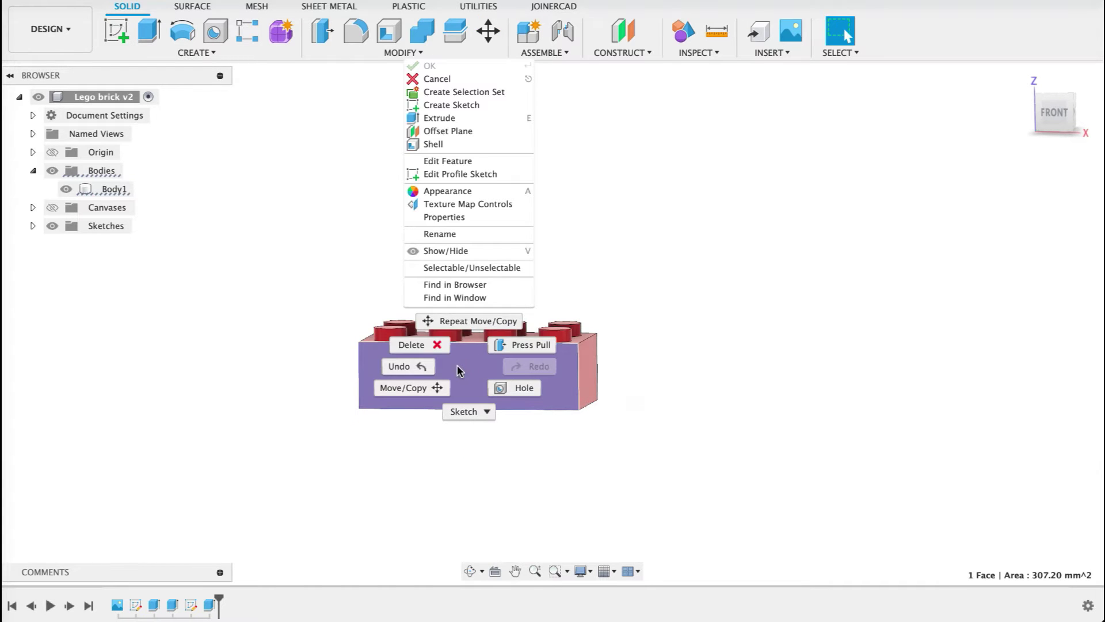
left_click(431, 390)
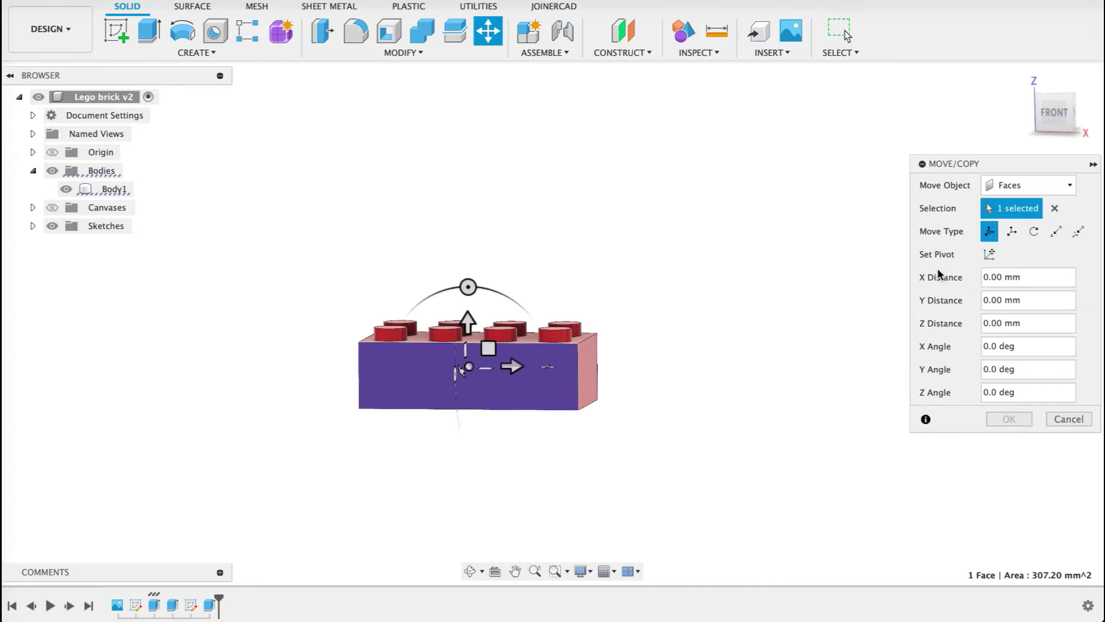
left_click(1030, 184)
left_click(1014, 219)
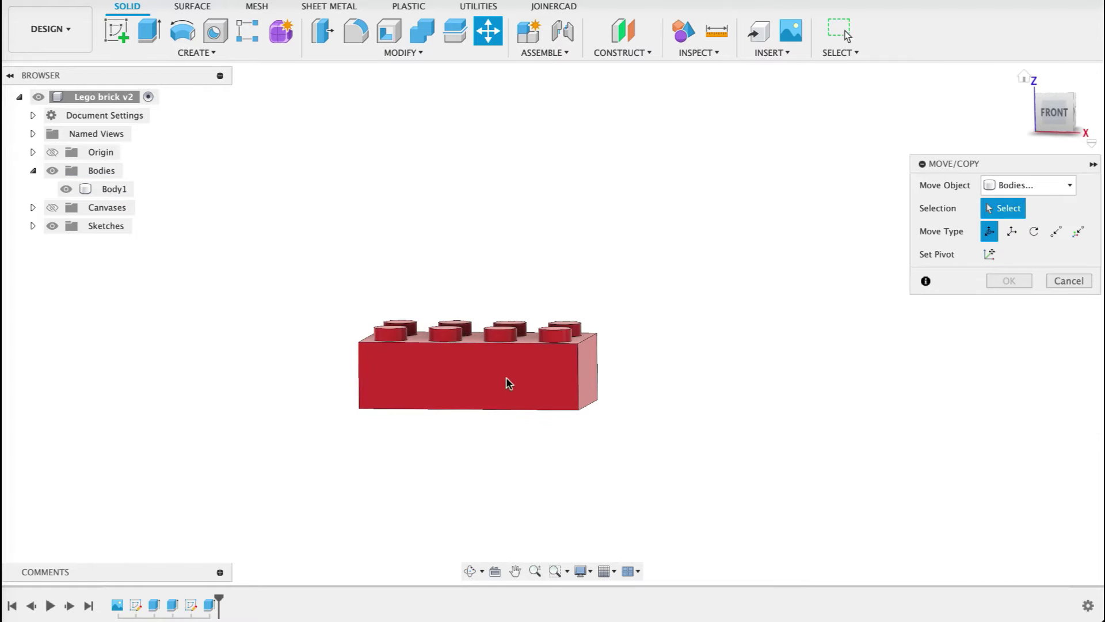
left_click(460, 377)
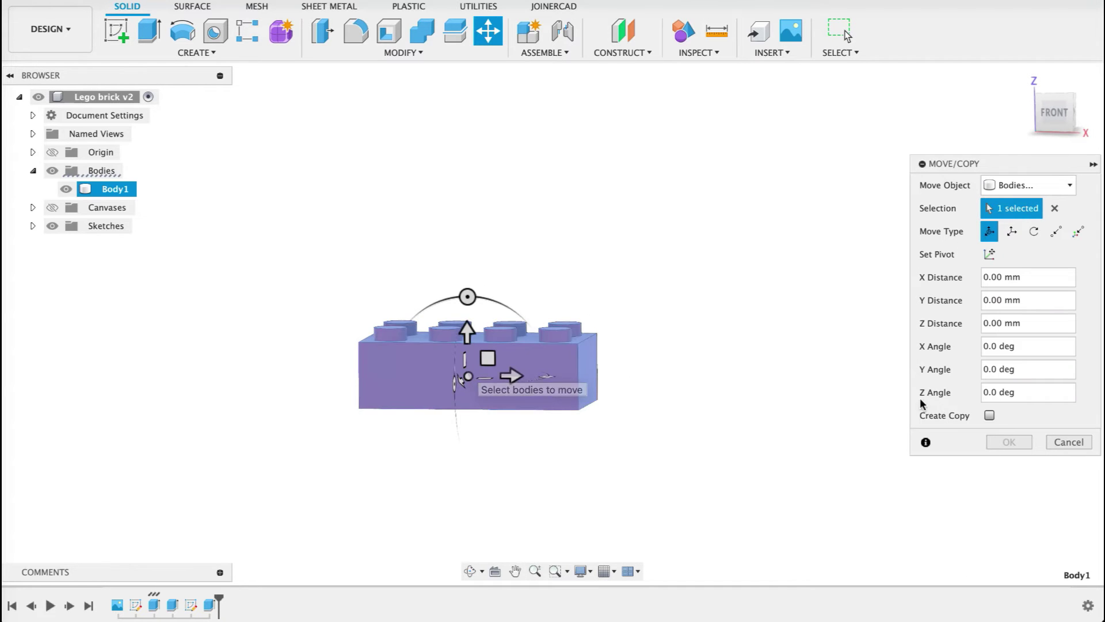
left_click(990, 415)
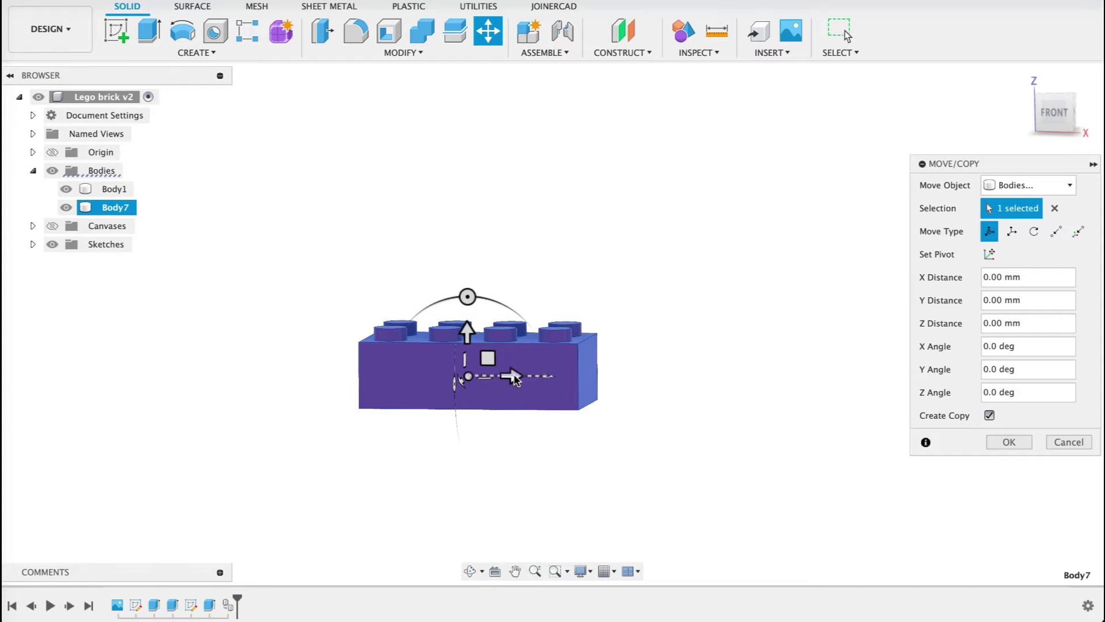
left_click_drag(554, 379, 807, 378)
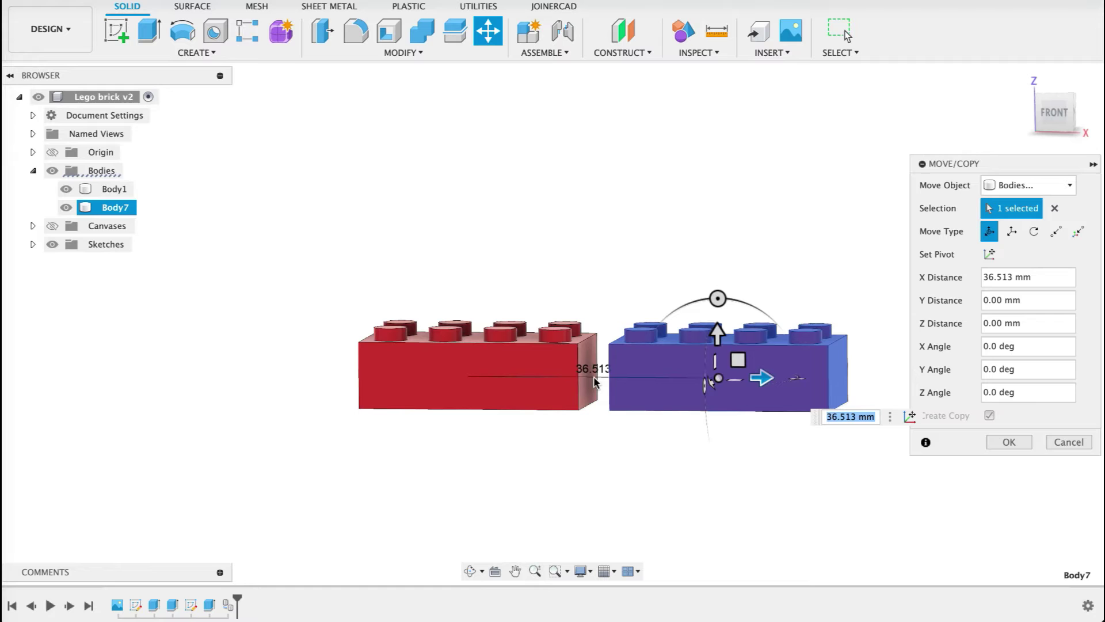
left_click(1003, 442)
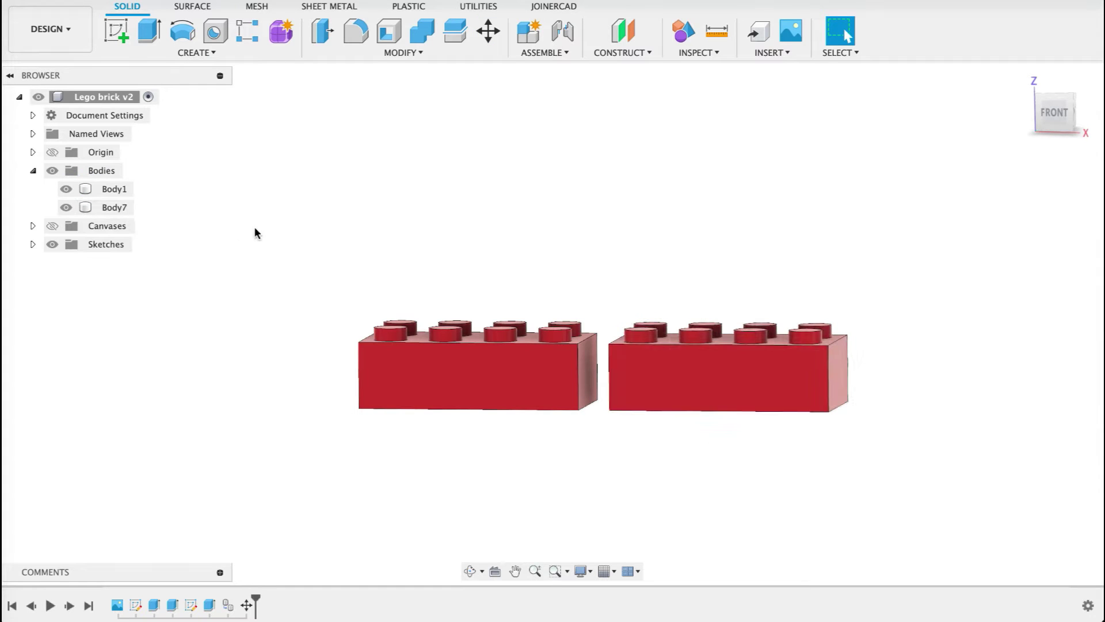
left_click(776, 388)
middle_click_drag(680, 412, 687, 460, "shift")
key("Escape")
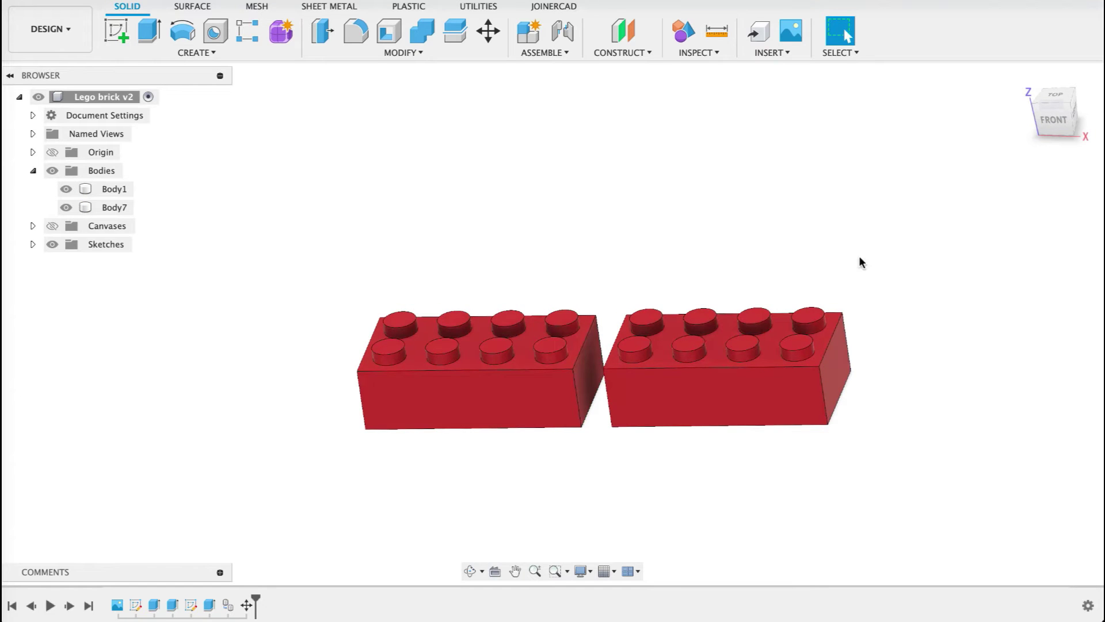
middle_click_drag(673, 232, 589, 308, "shift")
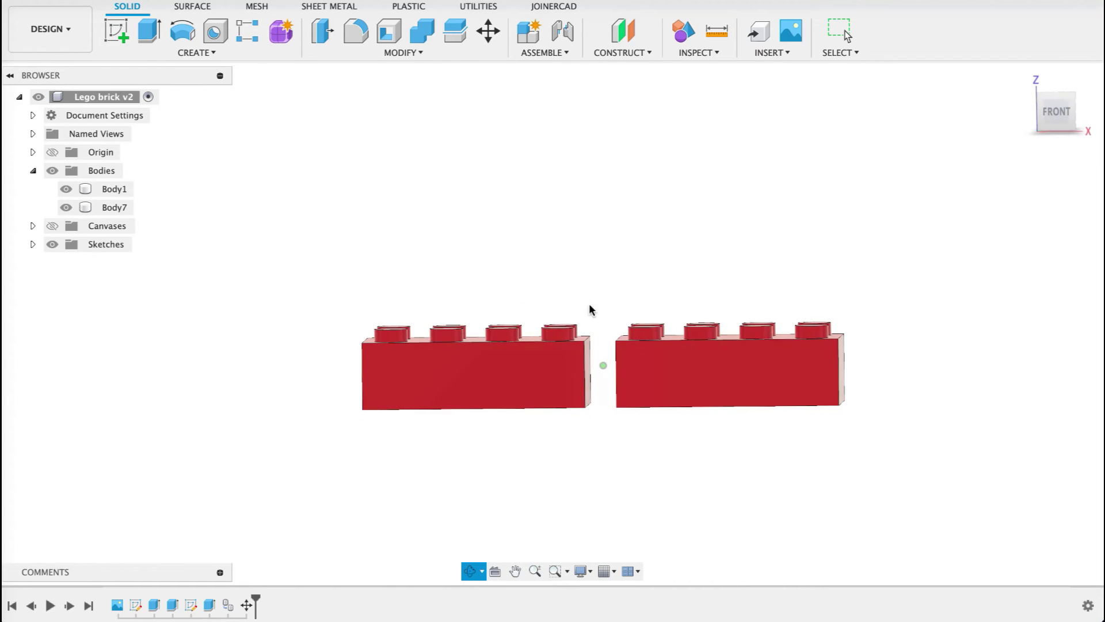
left_click(551, 378)
key("Escape")
mouse_move(852, 459)
middle_mouse_down("shift")
mouse_move(763, 449)
mouse_move(848, 444)
middle_mouse_up("shift")
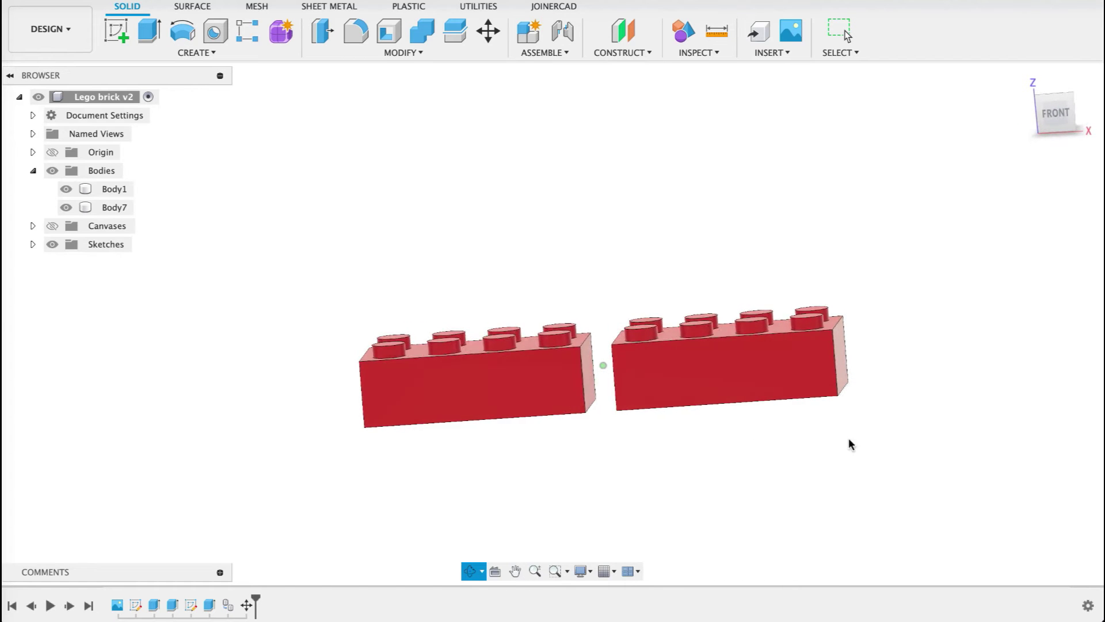
left_click(732, 371)
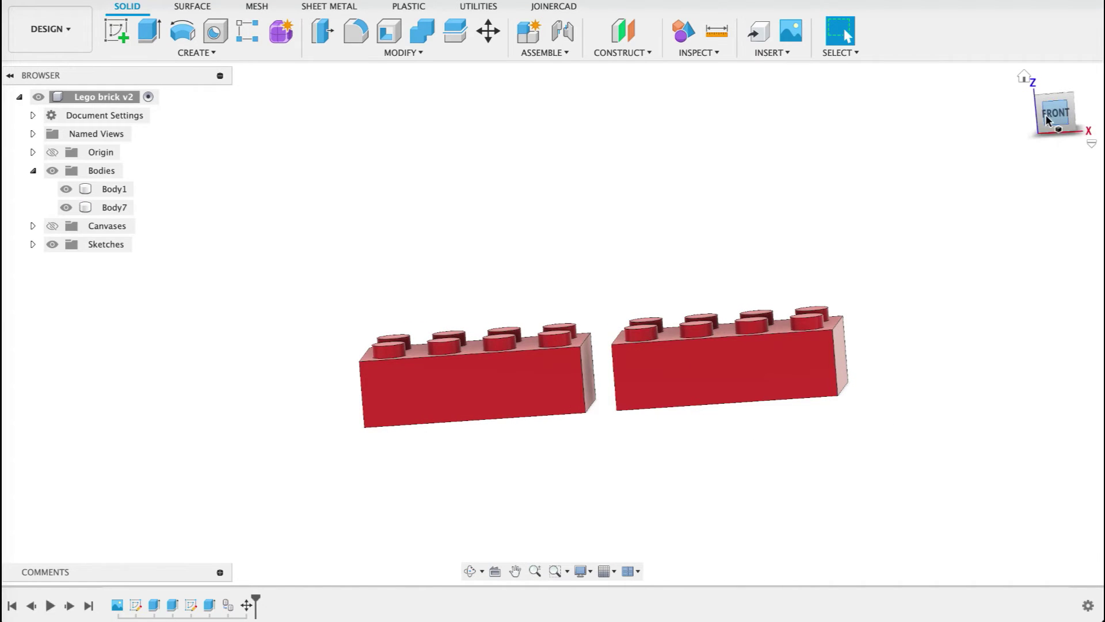
left_click(1053, 112)
right_click(713, 375)
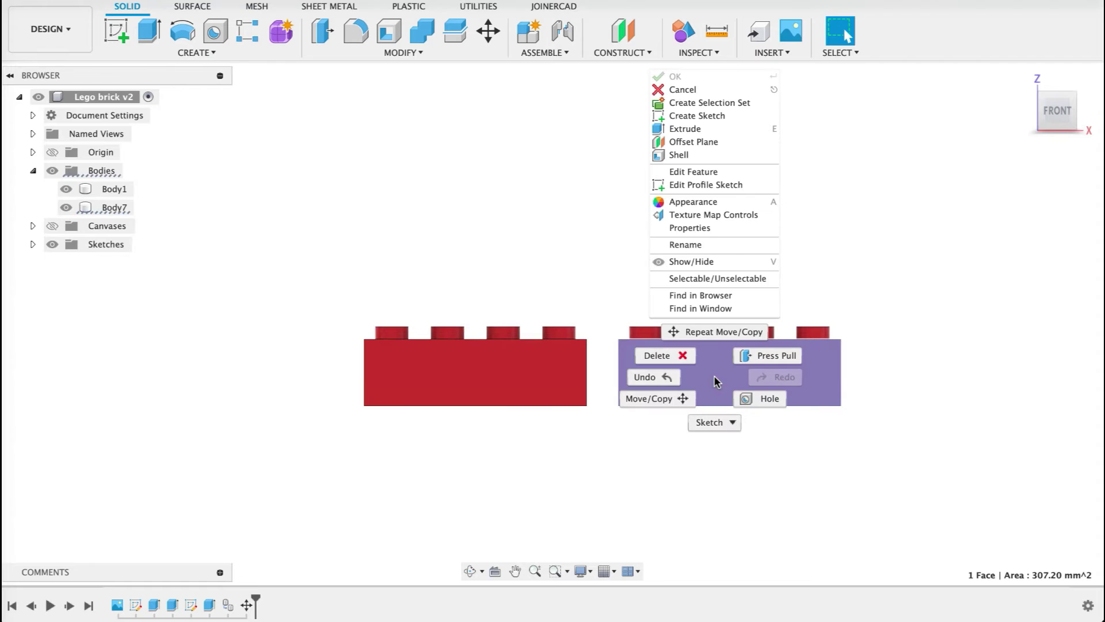
left_click(677, 402)
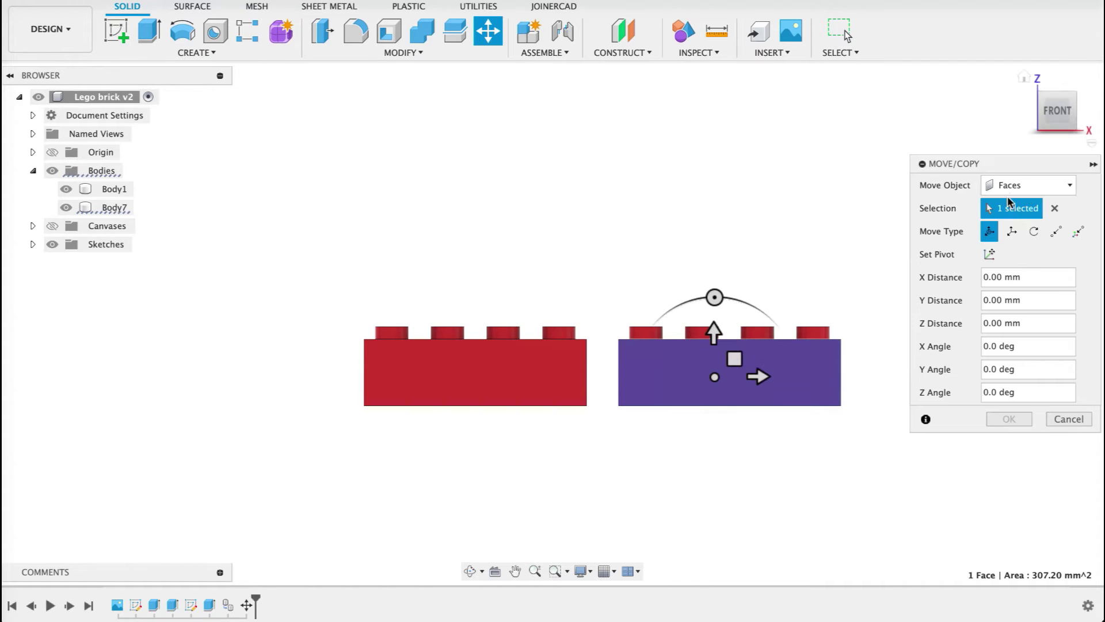
left_click(1010, 185)
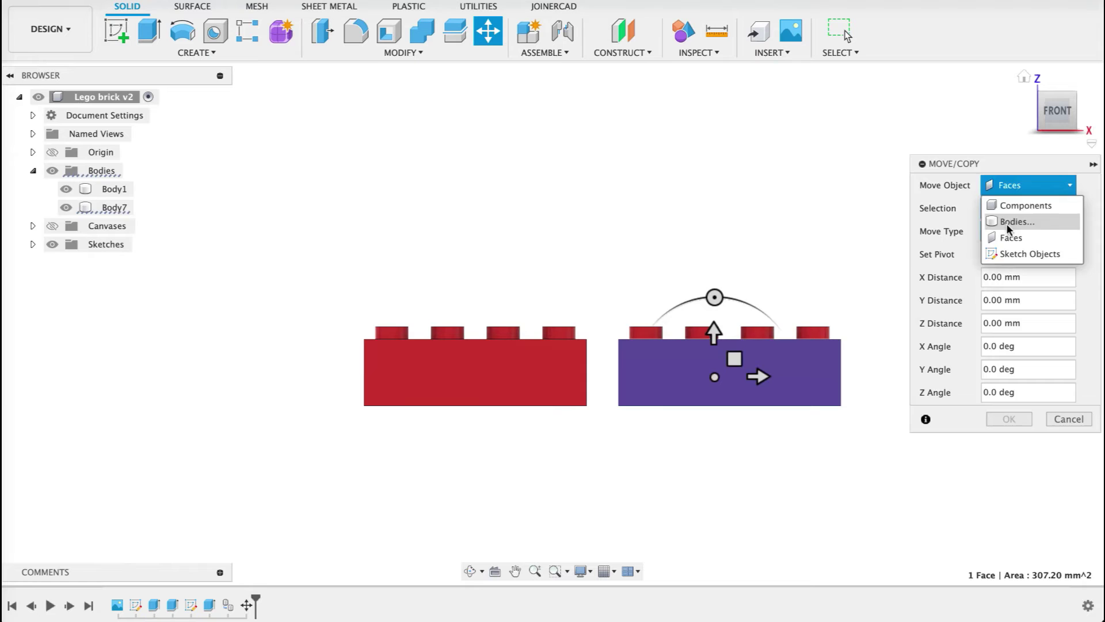
left_click(1008, 222)
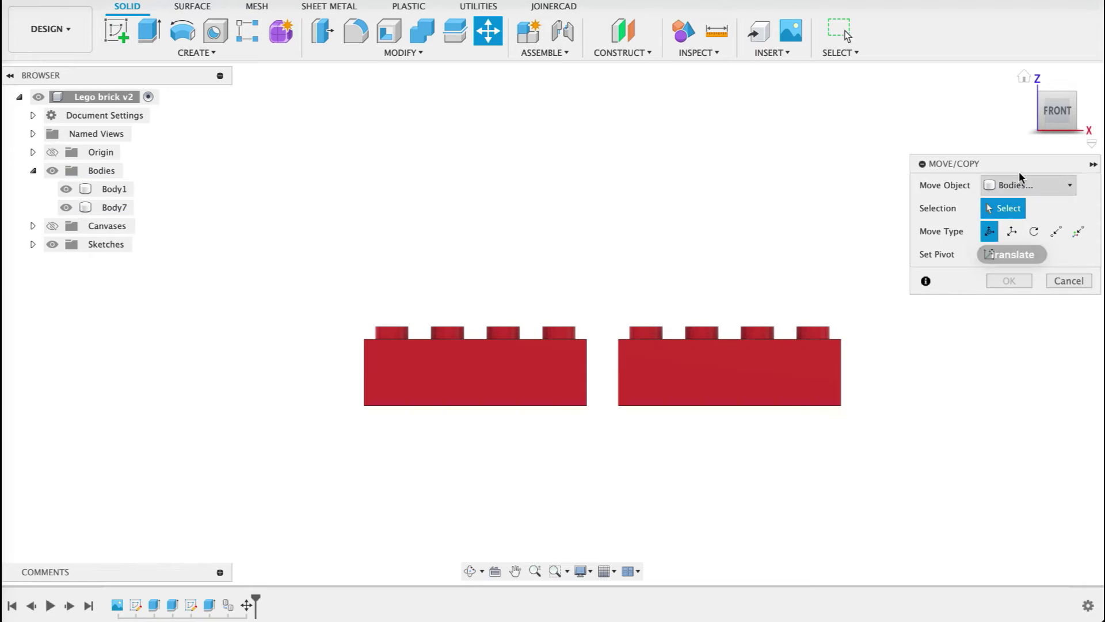
left_click(718, 376)
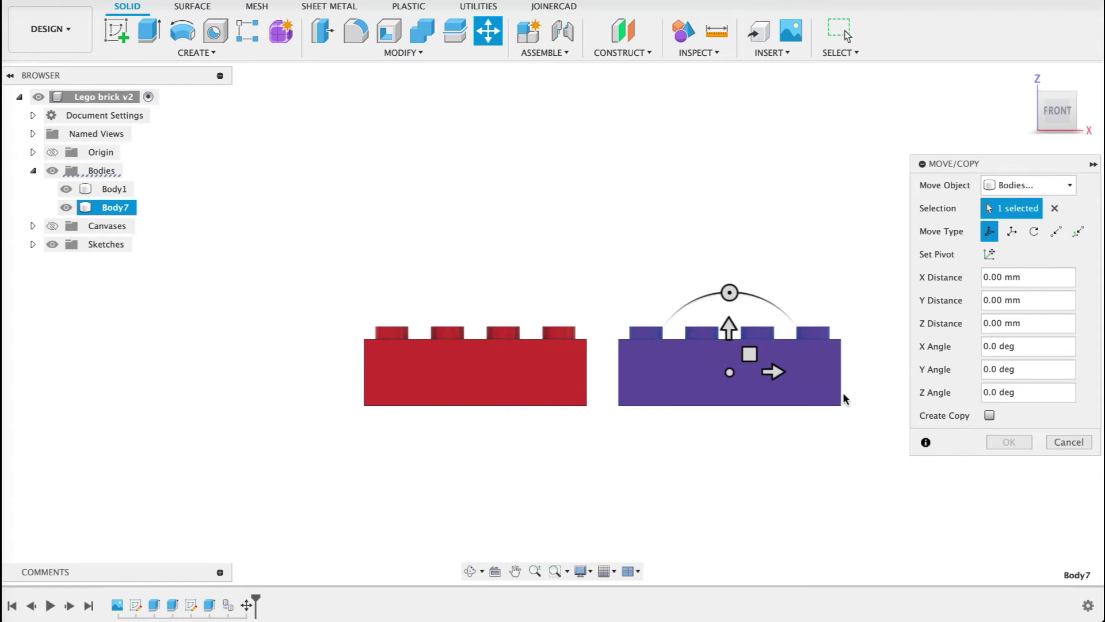
left_click_drag(749, 353, 747, 248)
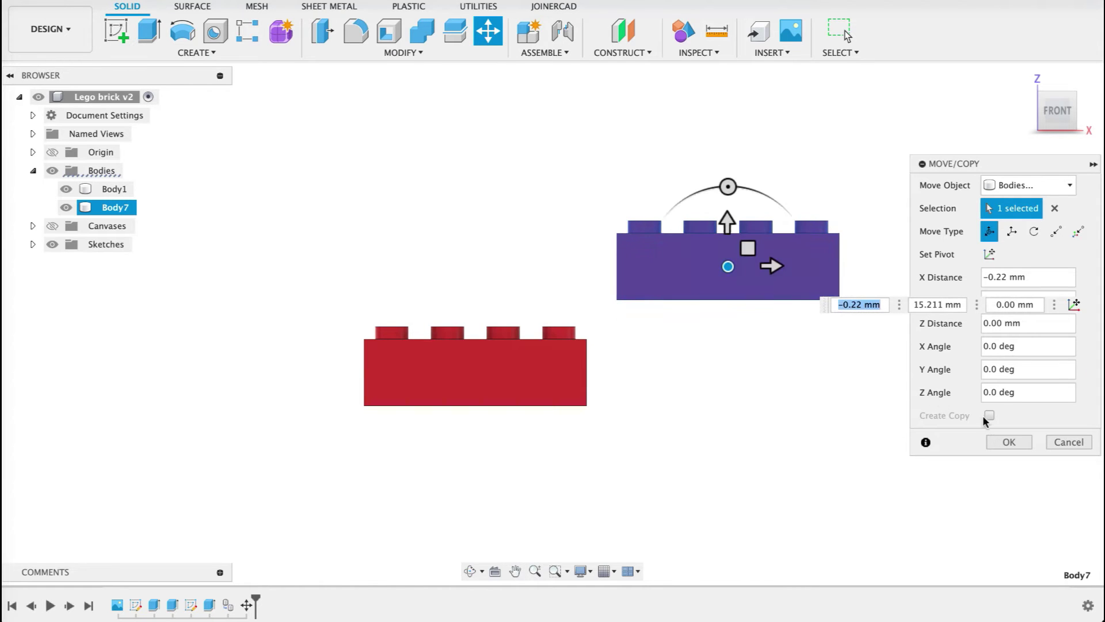
left_click(1068, 441)
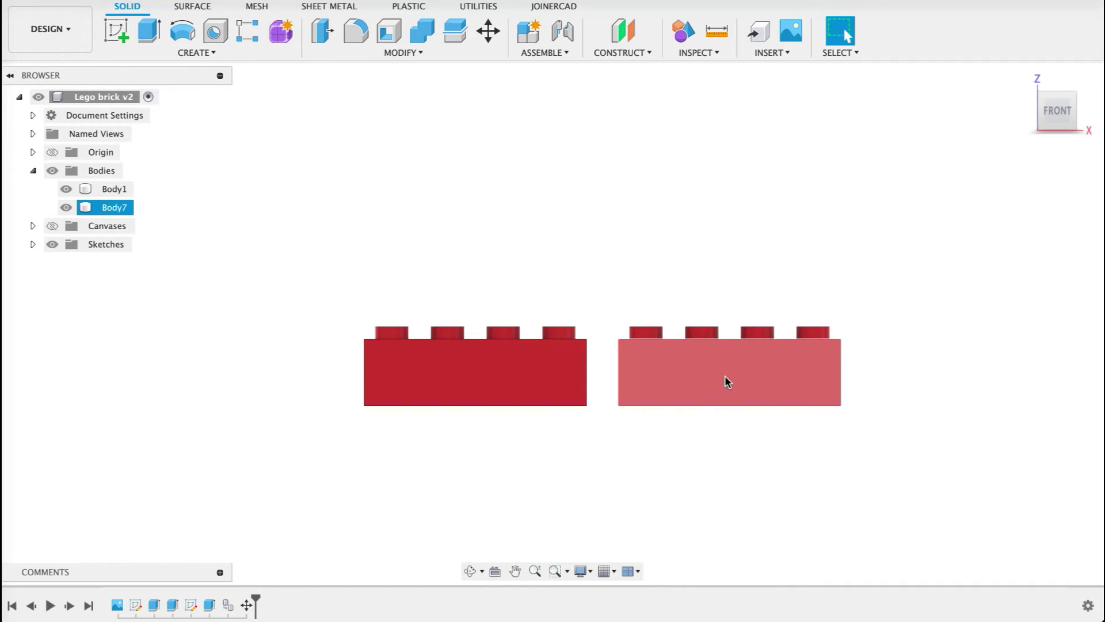
Move the right brick's front face with Translate, raising it 19.179 mm along Z.
left_click(719, 373)
right_click(718, 374)
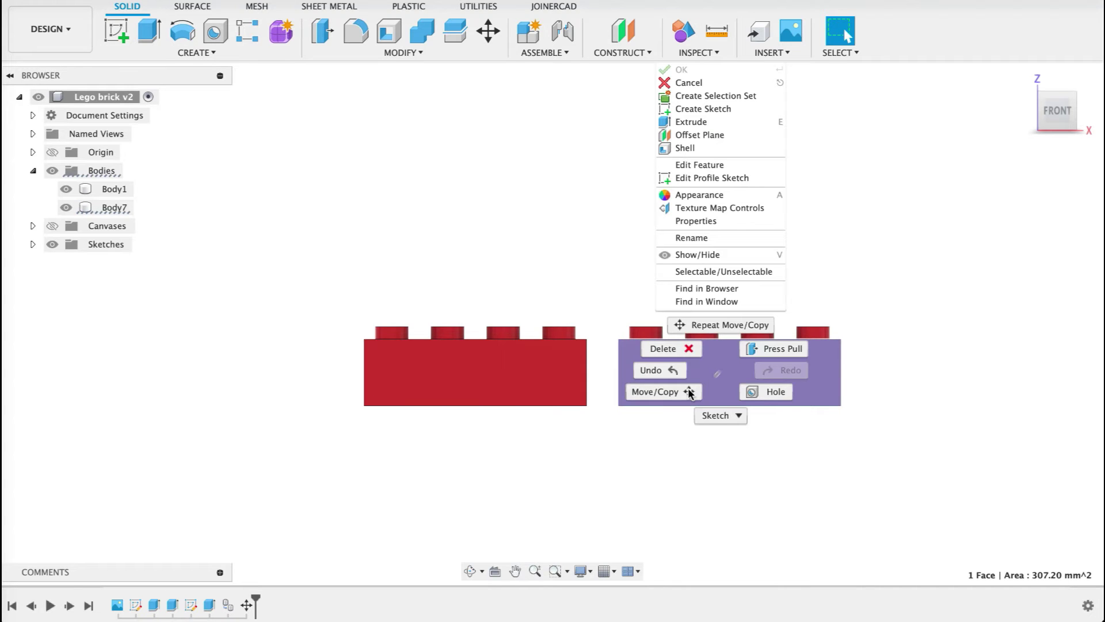
left_click(645, 395)
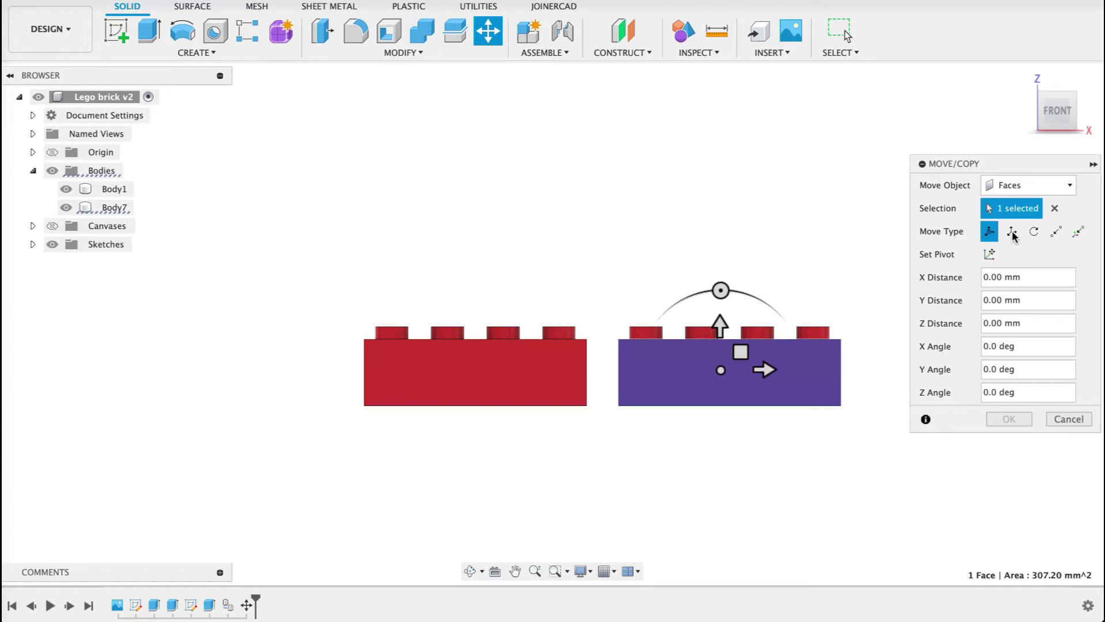
left_click(1012, 233)
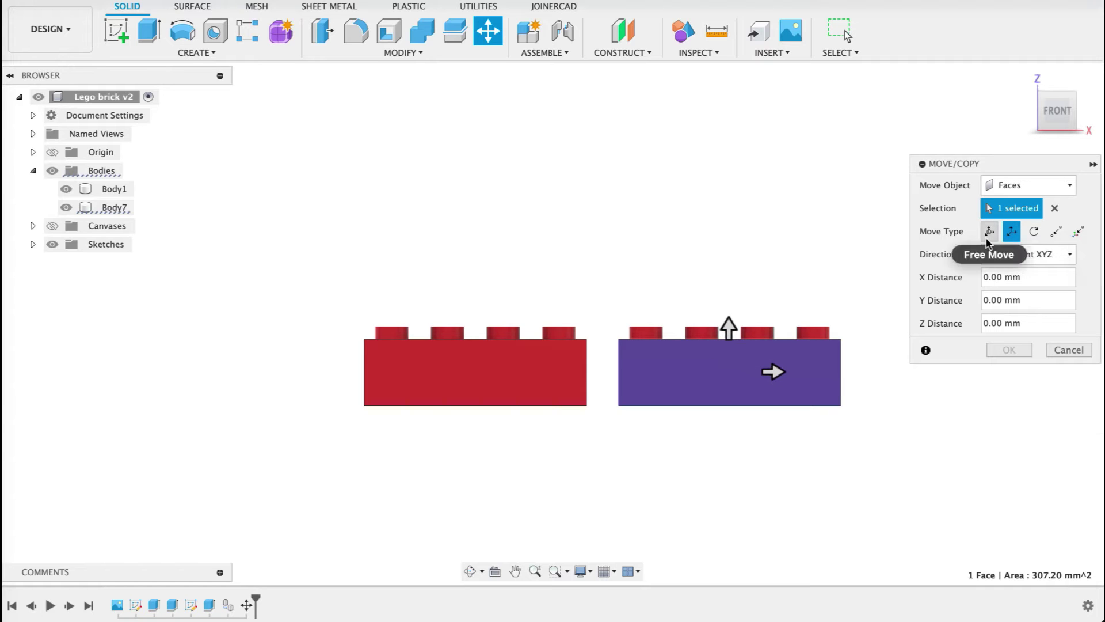
left_click(988, 239)
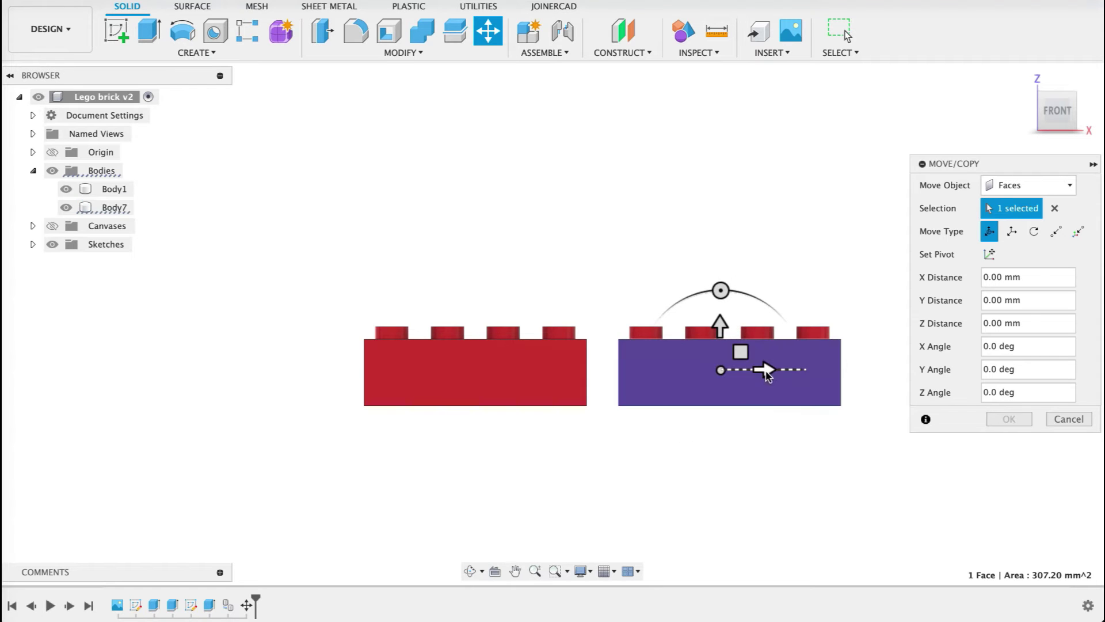
left_click(1010, 232)
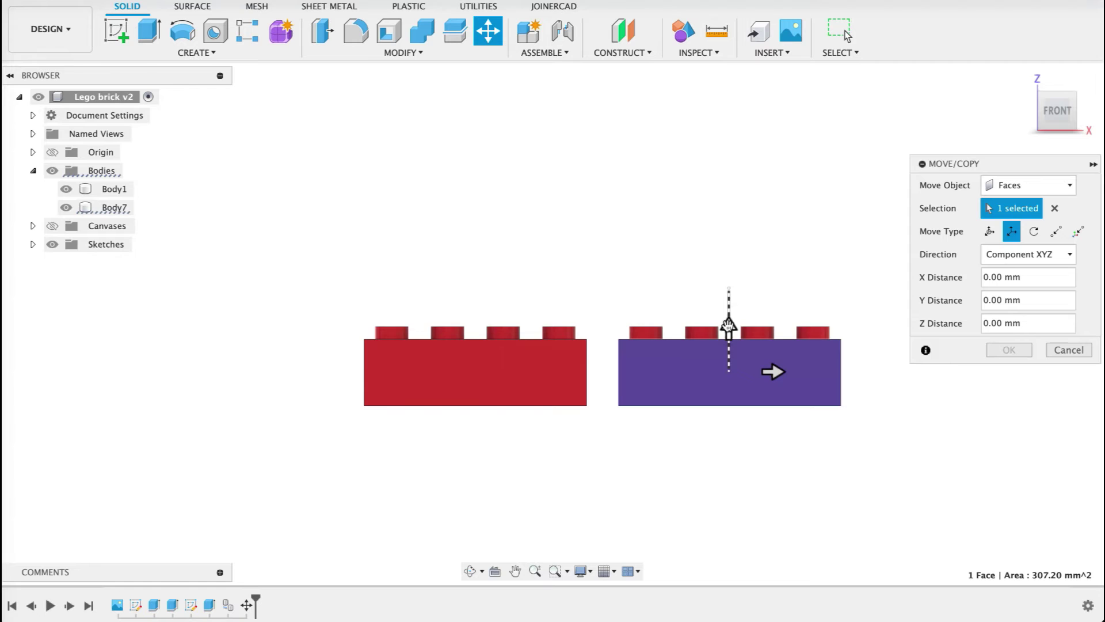
left_click_drag(728, 327, 729, 194)
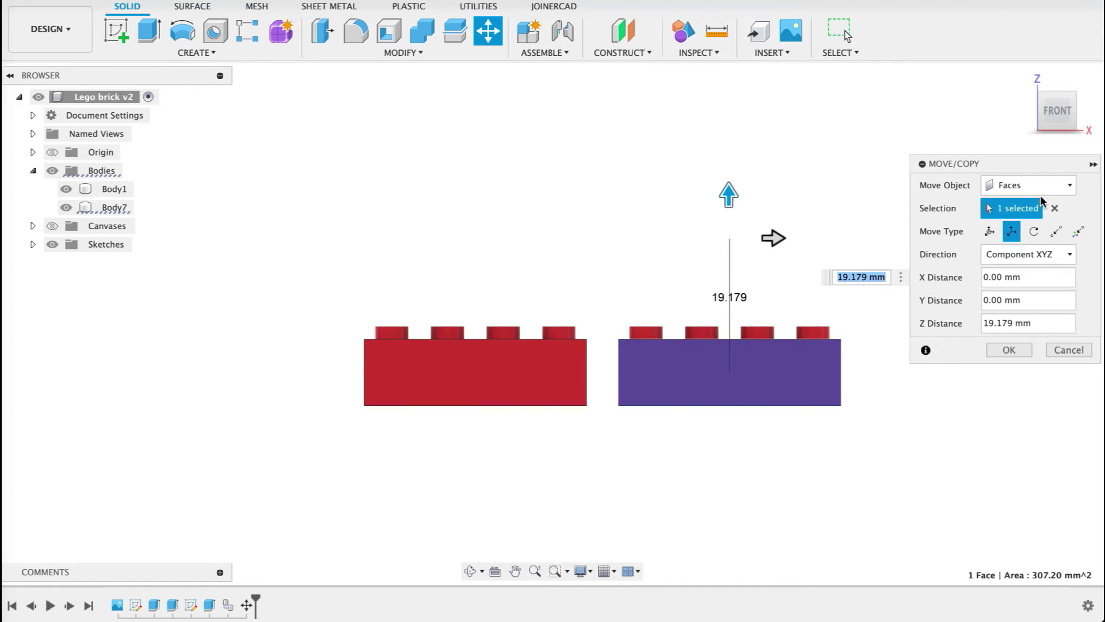
left_click(1038, 186)
left_click(1038, 187)
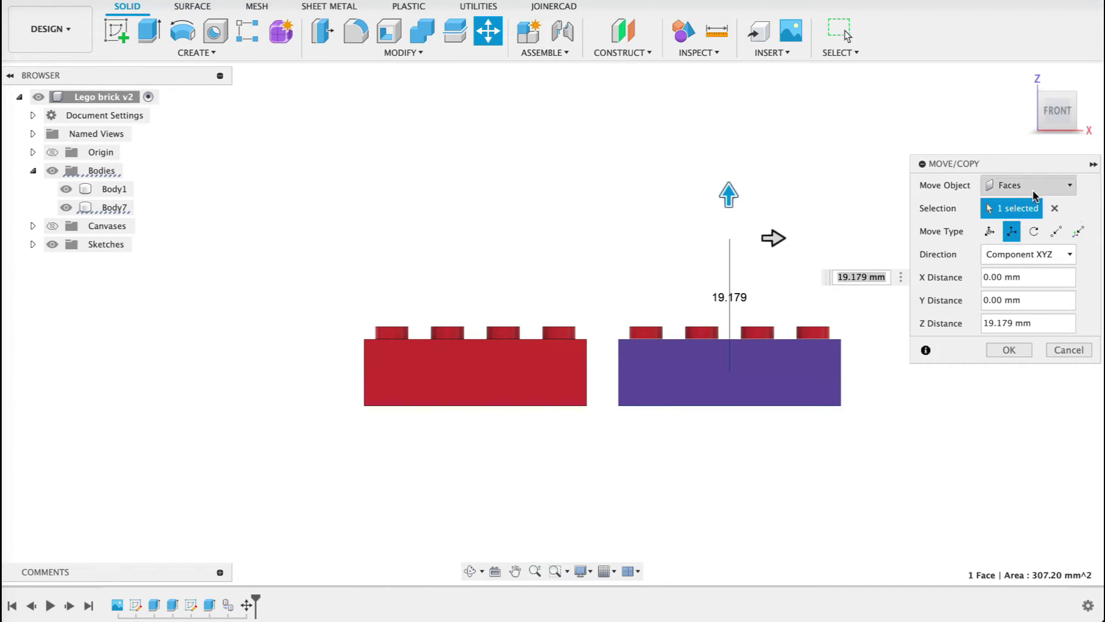
Switch to Bodies, lift Body7 16.754 mm along Z as a trial, then cancel.
left_click(1055, 208)
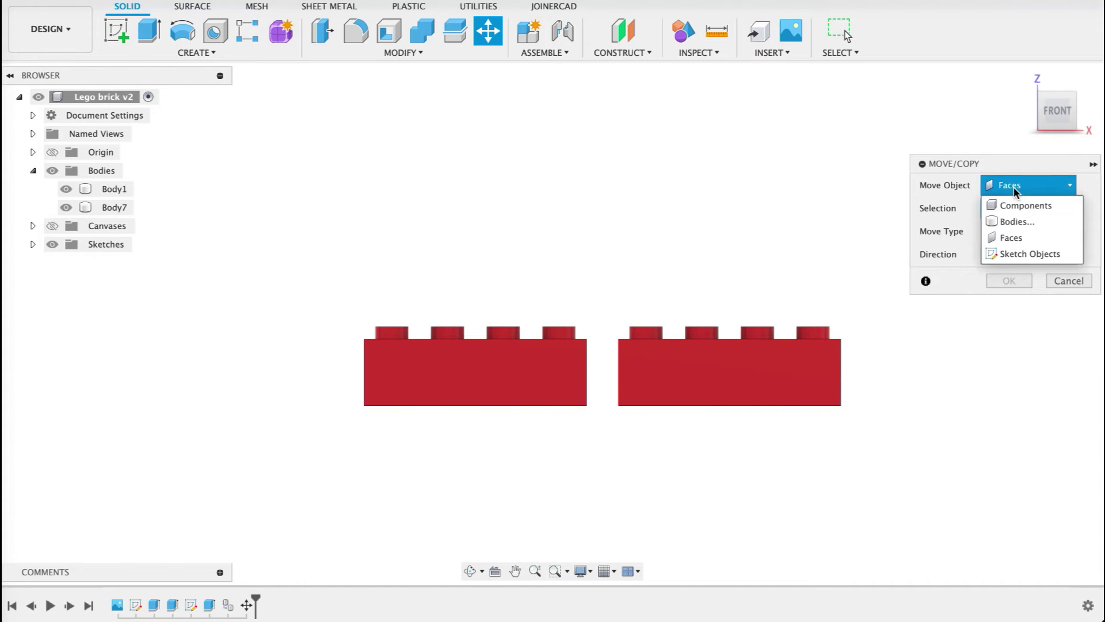
left_click(1017, 222)
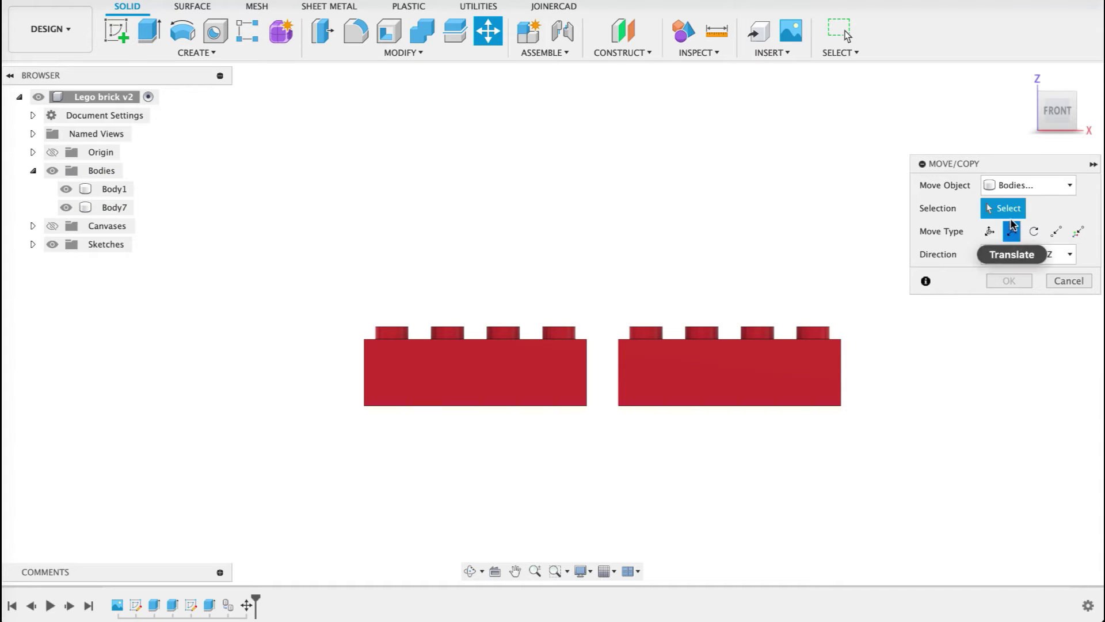
left_click(724, 380)
left_click_drag(729, 320, 755, 253)
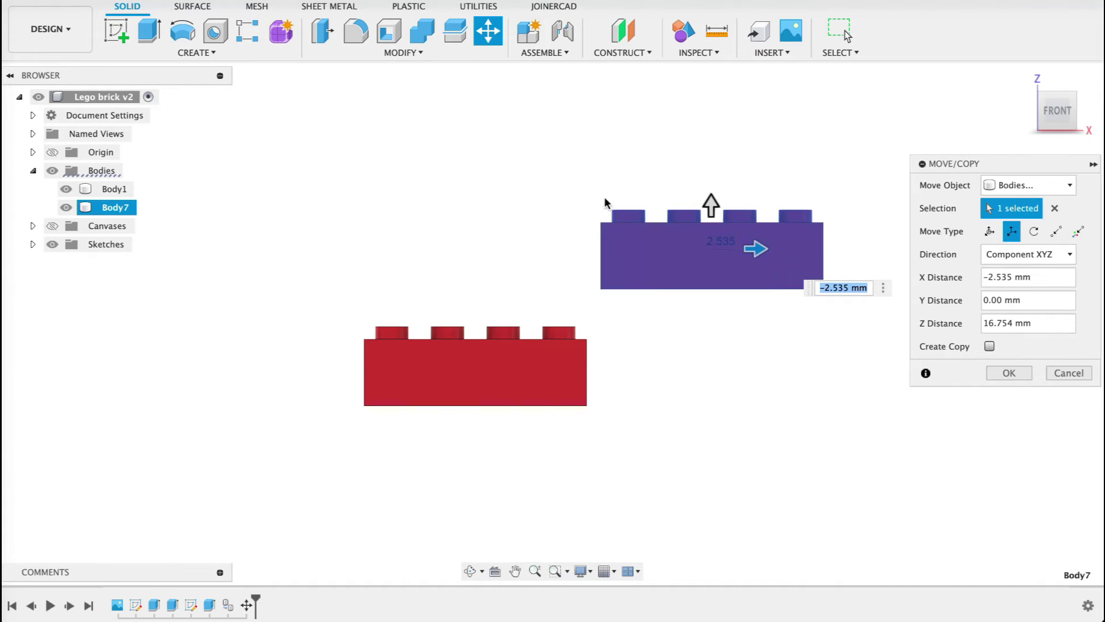
middle_click_drag(720, 414, 723, 442, "shift")
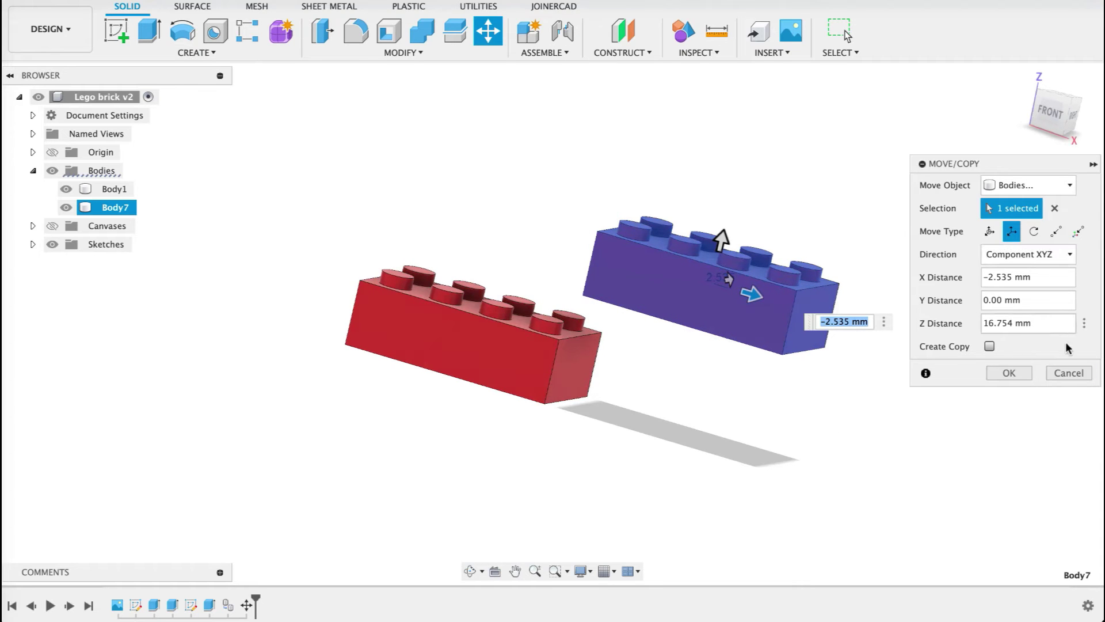
left_click(1070, 373)
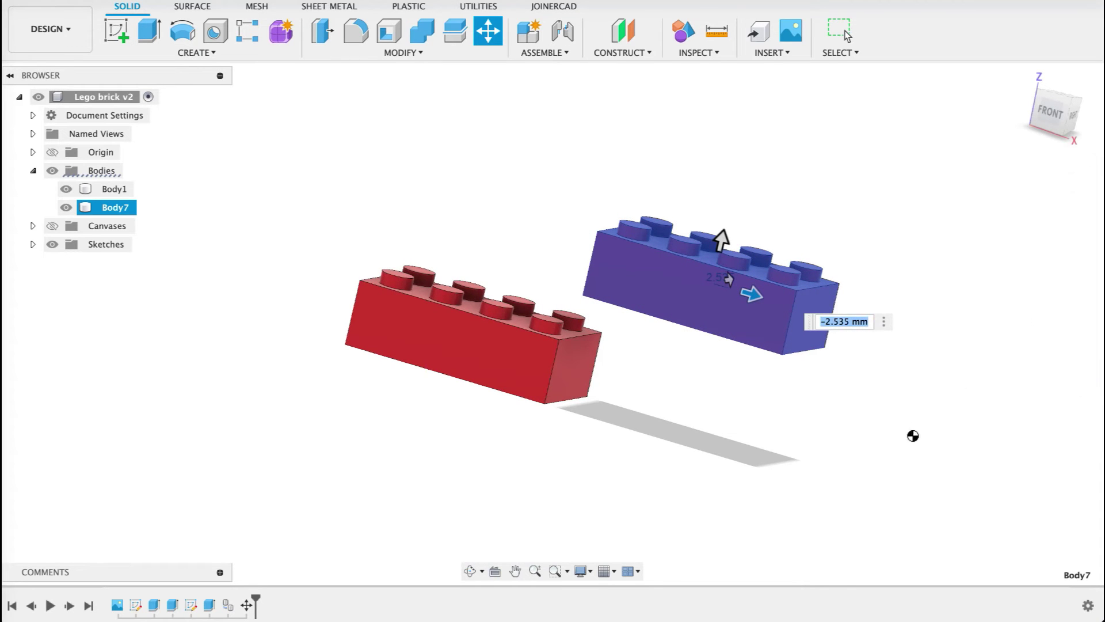
middle_click_drag(1003, 172, 1051, 110, "shift")
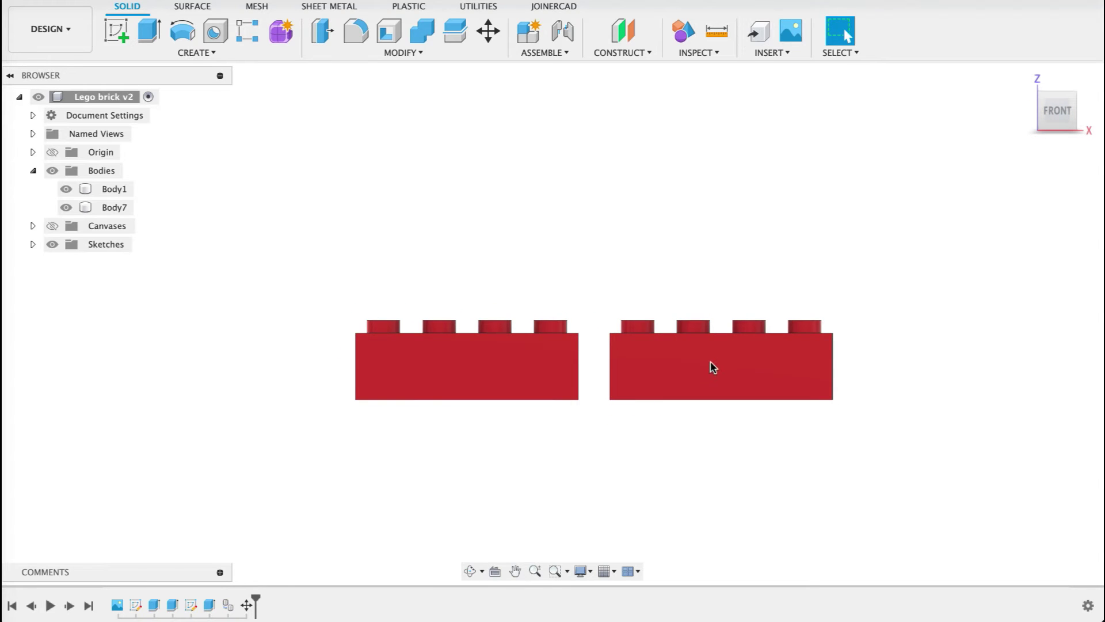
Start Move/Copy on the right brick with Move Object set to Bodies and Body7 selected.
left_click(712, 367)
right_click(710, 363)
left_click(966, 279)
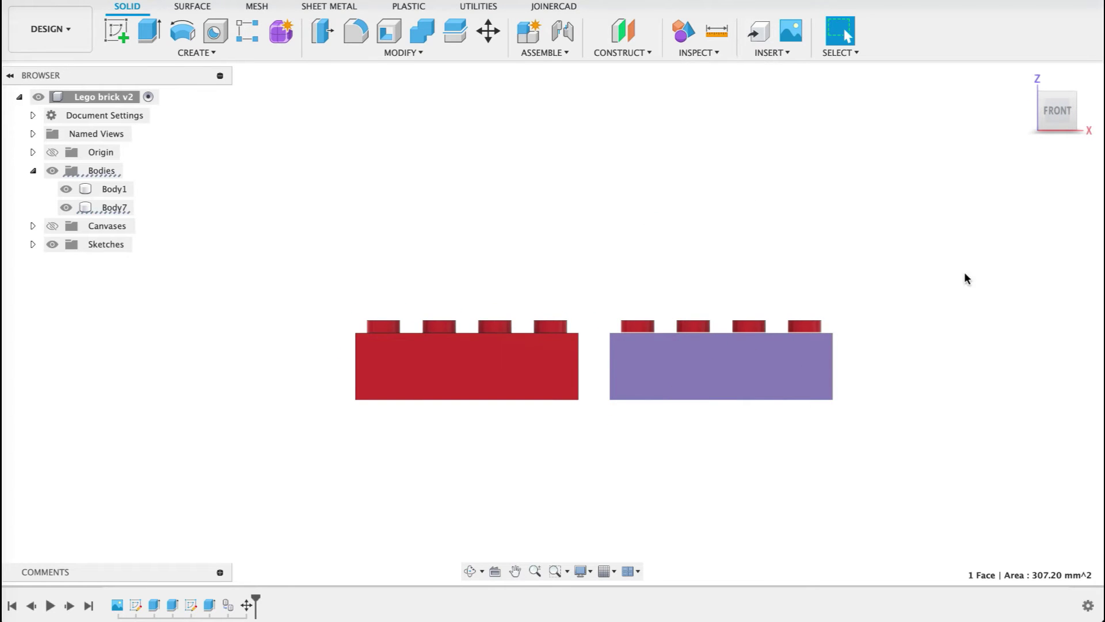
left_click(1013, 185)
left_click(1012, 219)
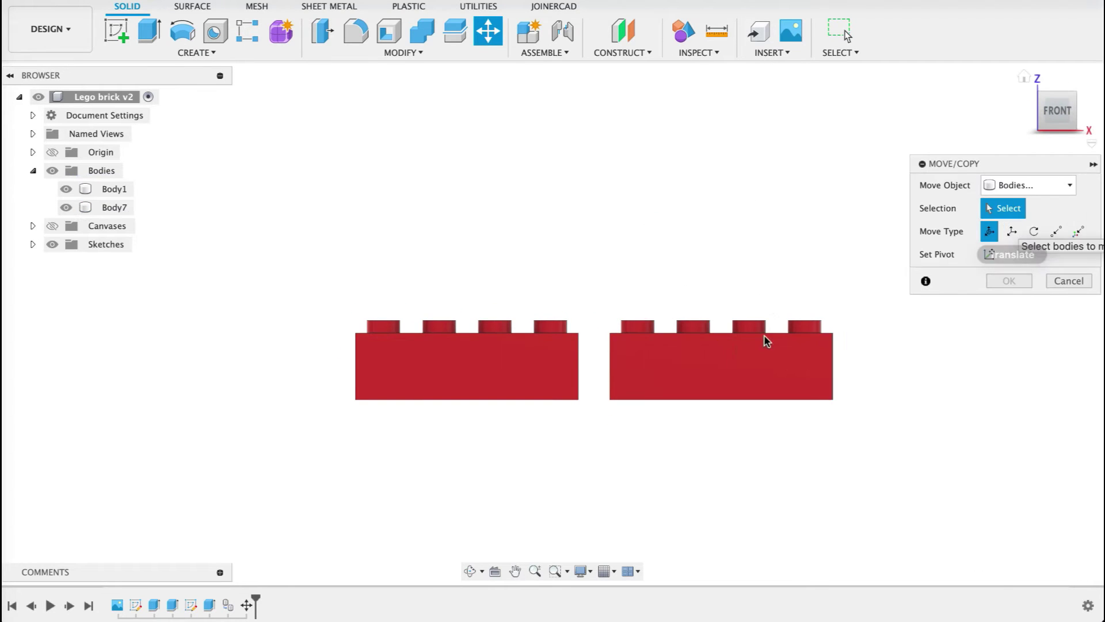
left_click(719, 359)
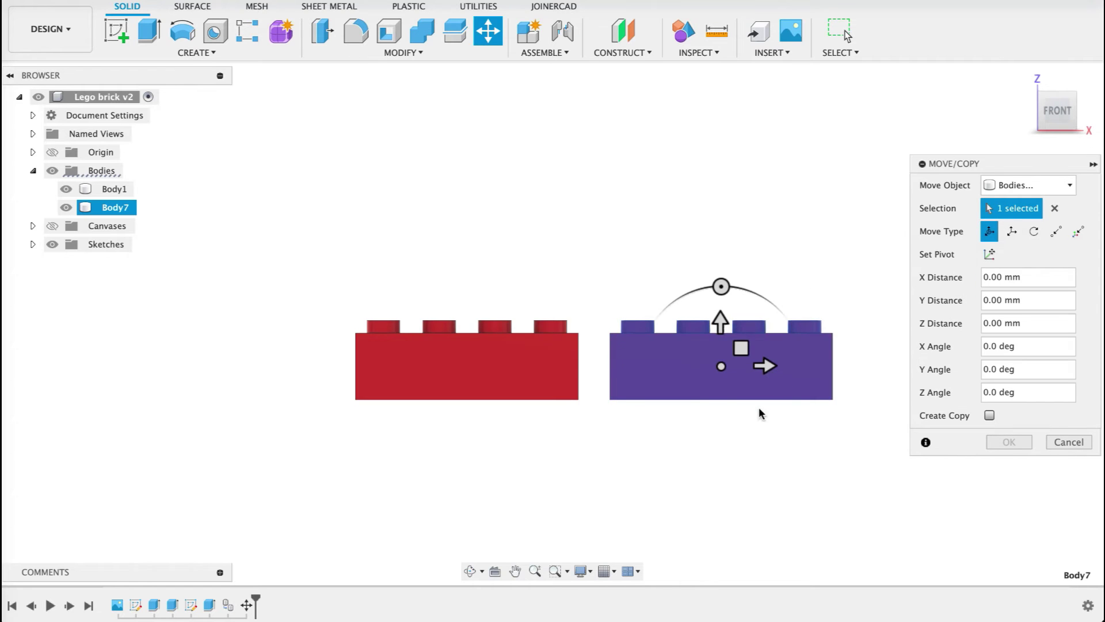
Rotate Body7 180° about an axis from its face and commit the rotation.
left_click(1034, 232)
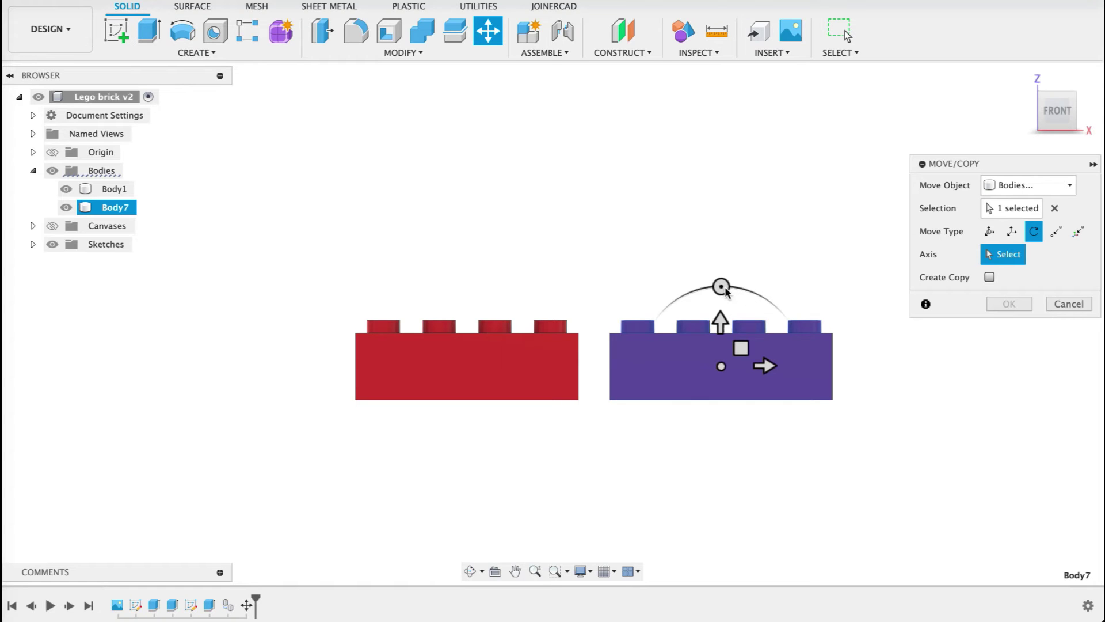
left_click(733, 360)
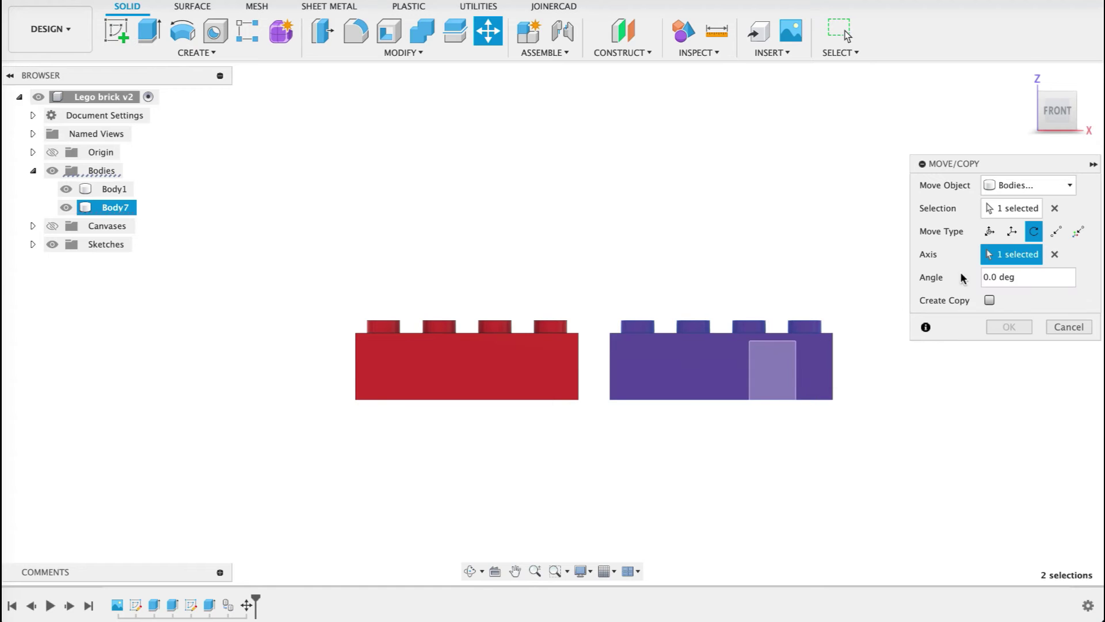
middle_click_drag(854, 251, 842, 342, "shift")
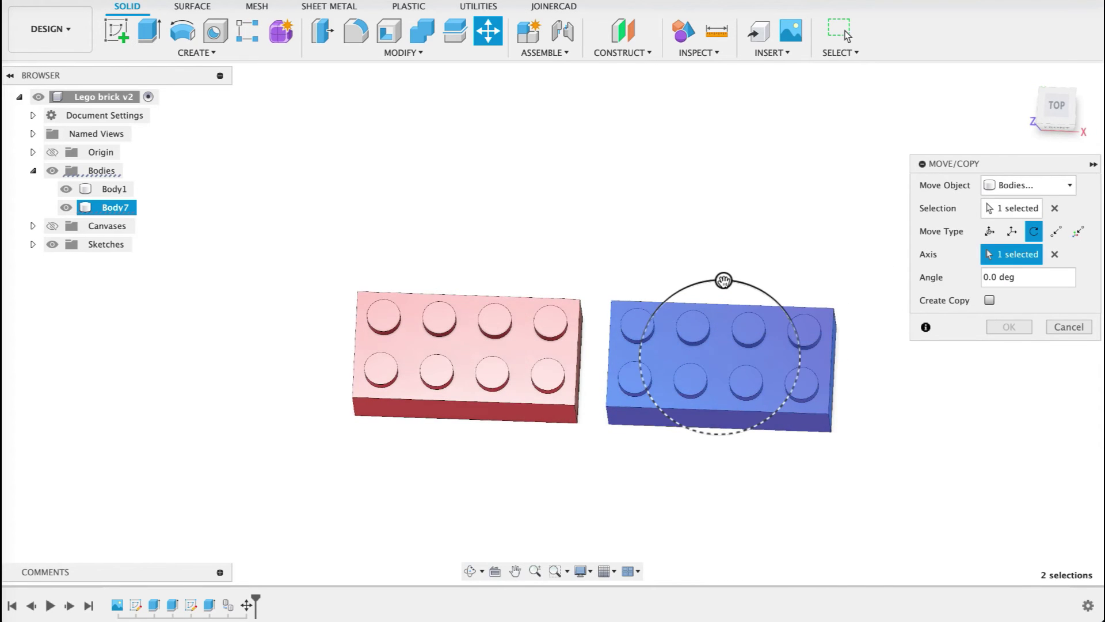
left_click_drag(723, 281, 723, 433)
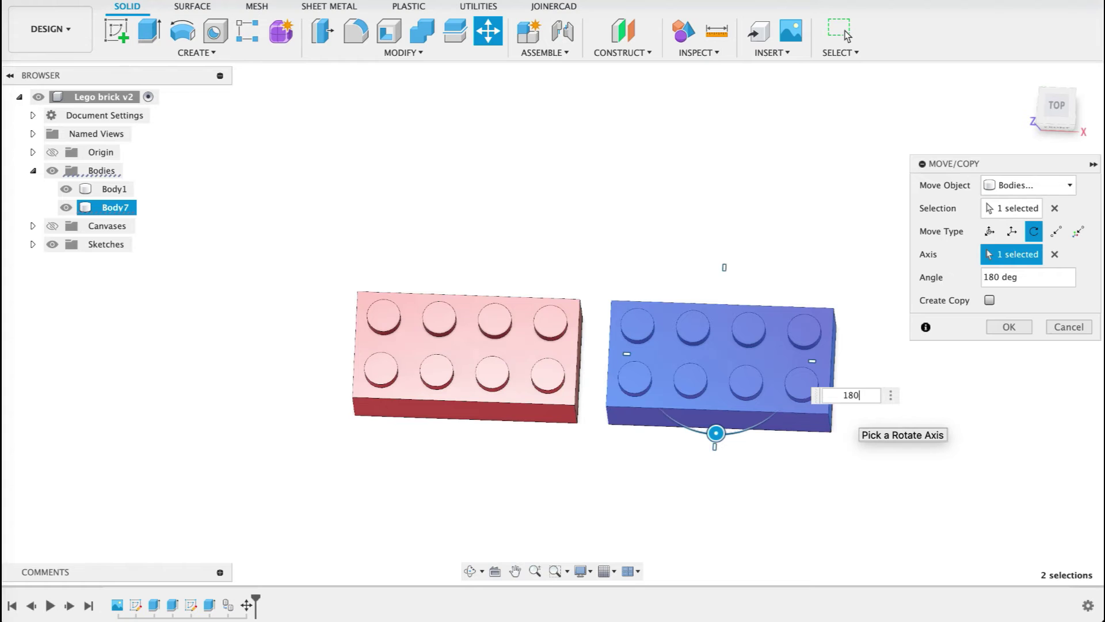
key("Return")
middle_click_drag(883, 420, 936, 386, "shift")
right_click(746, 383)
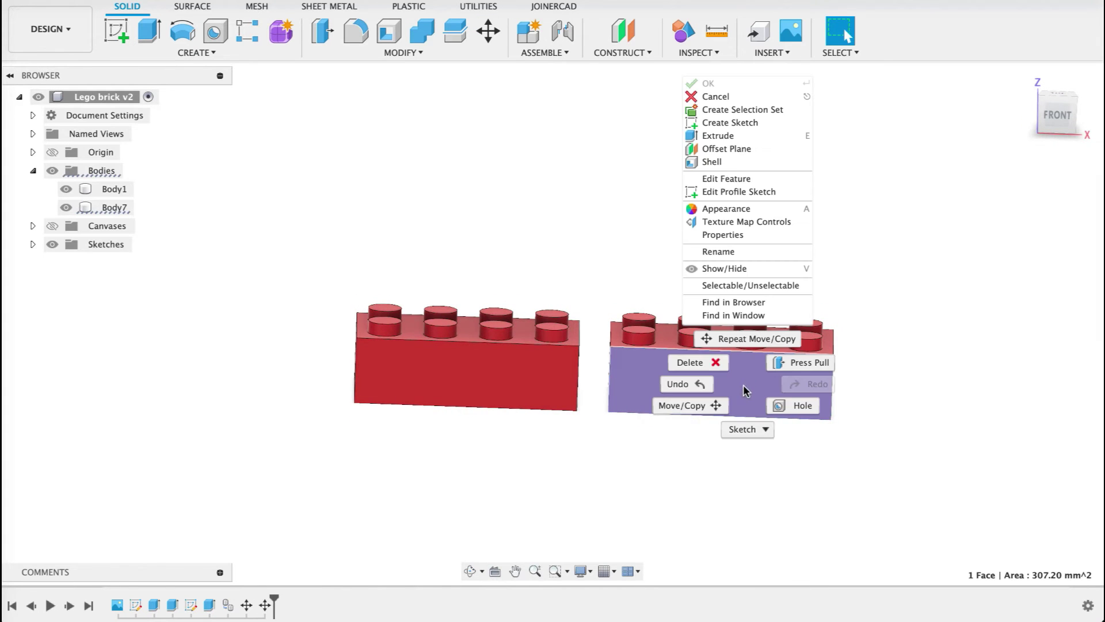
left_click(693, 406)
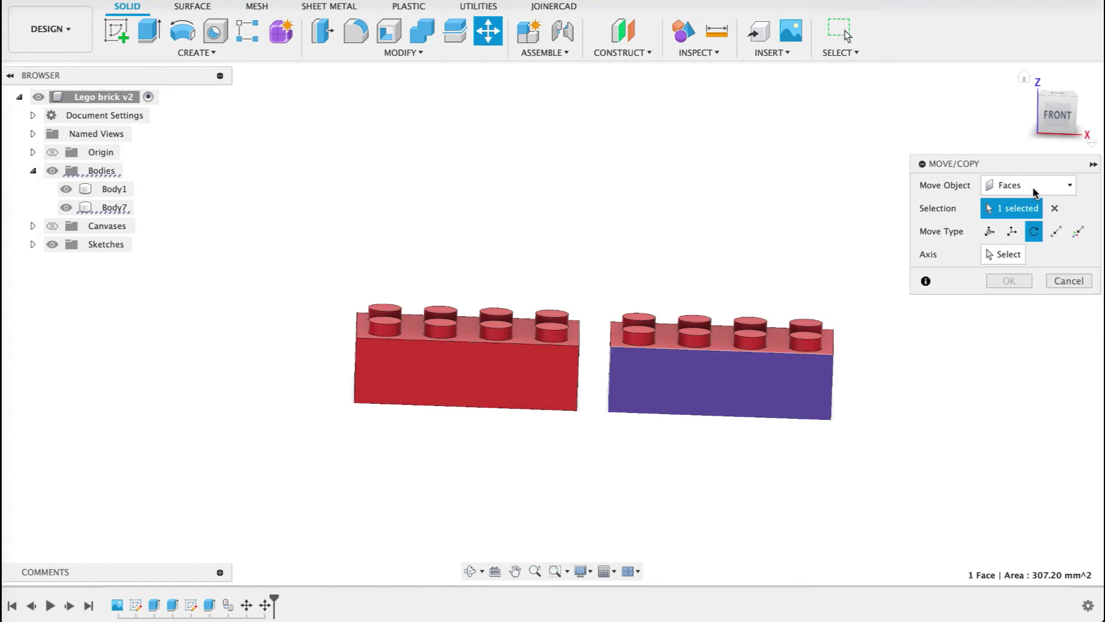
left_click(1031, 186)
left_click(1022, 223)
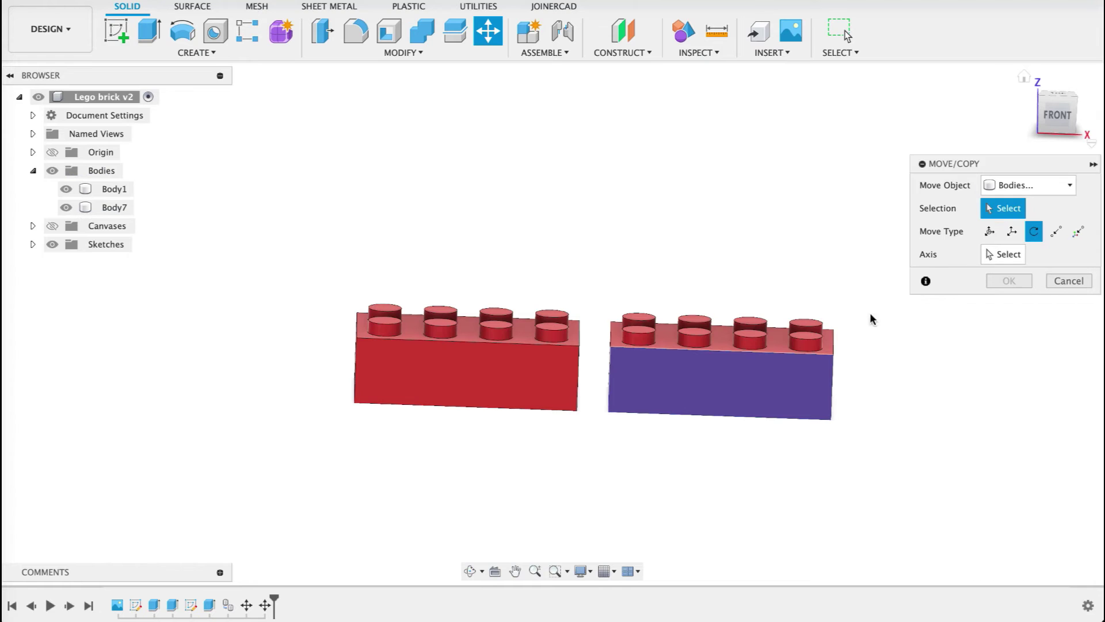
left_click(718, 382)
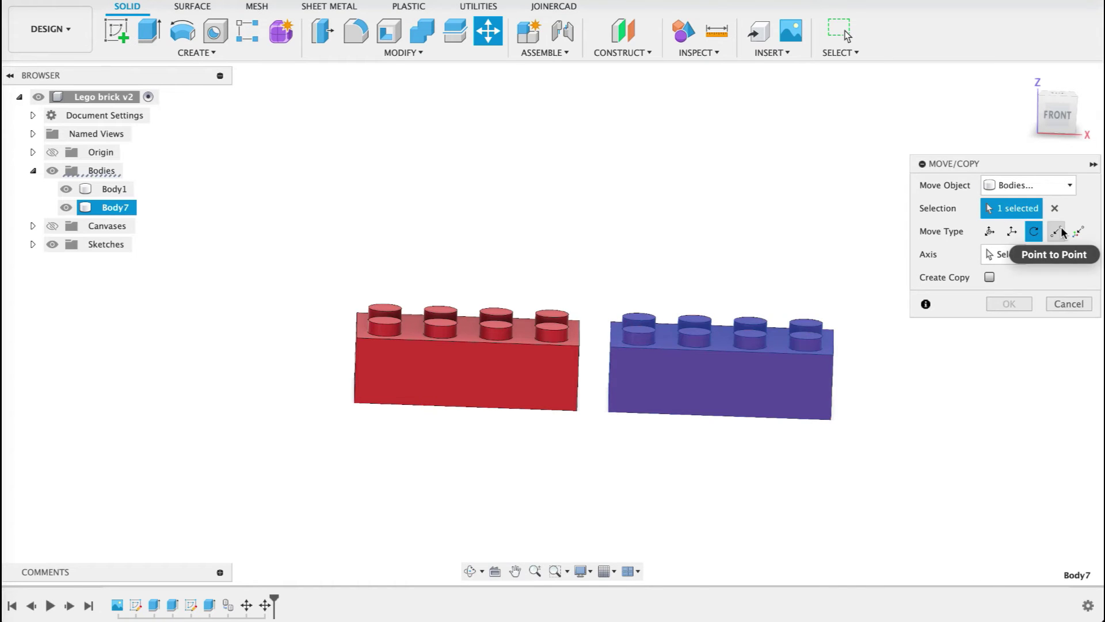
left_click(1059, 232)
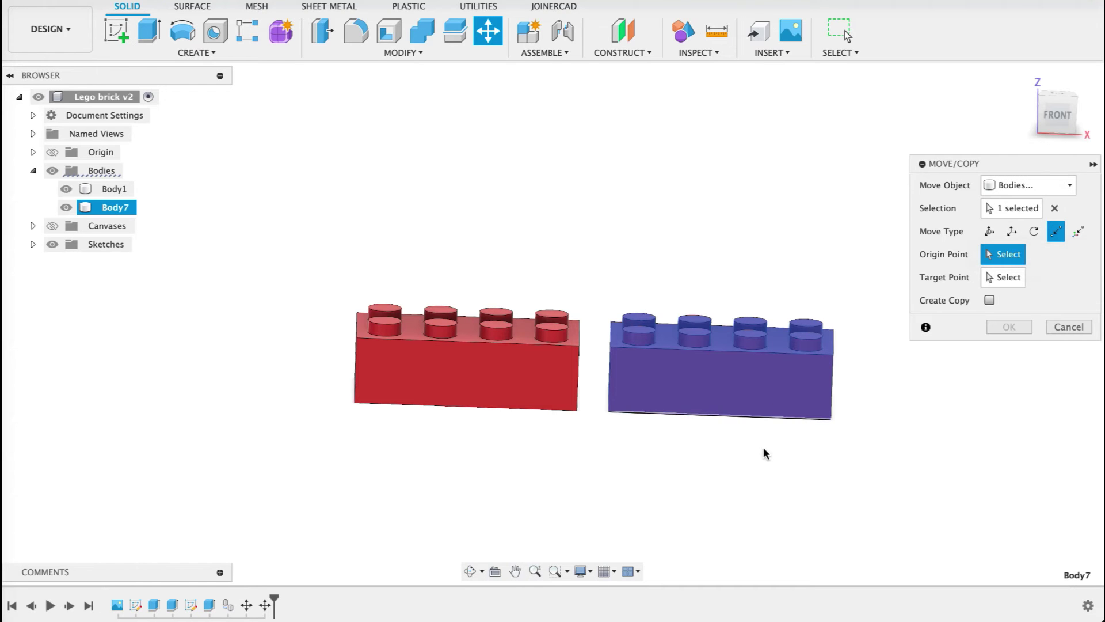
middle_click_drag(765, 453, 788, 478, "shift")
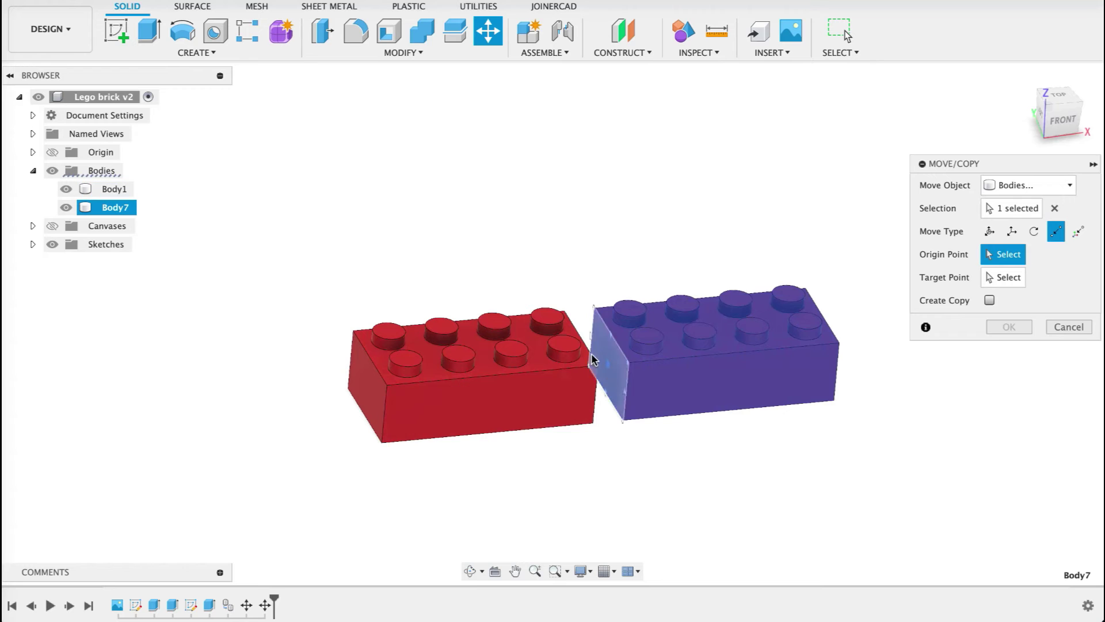
scroll(600, 375, "up", 2)
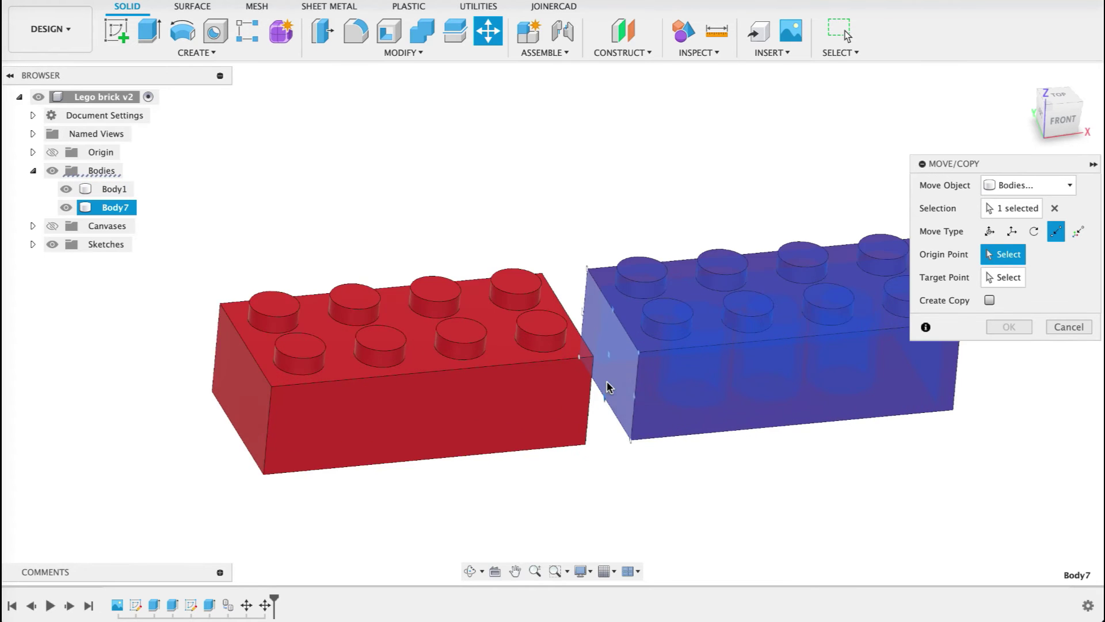
scroll(606, 382, "up", 2)
scroll(641, 480, "up", 2)
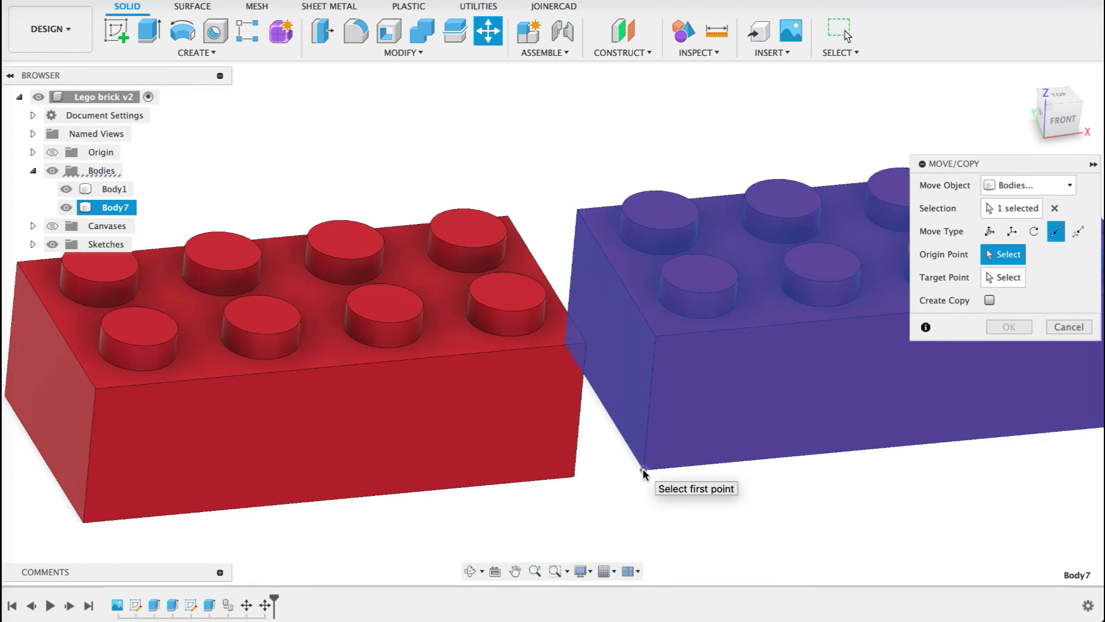
scroll(751, 486, "down", 3)
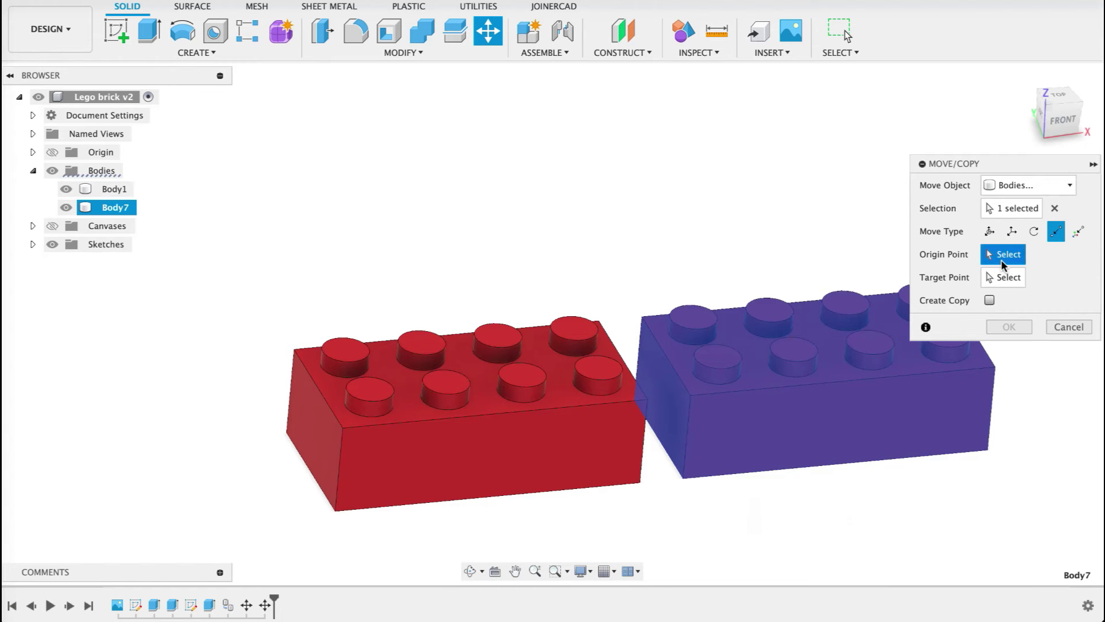
left_click(691, 399)
middle_click_drag(841, 491, 802, 496, "shift")
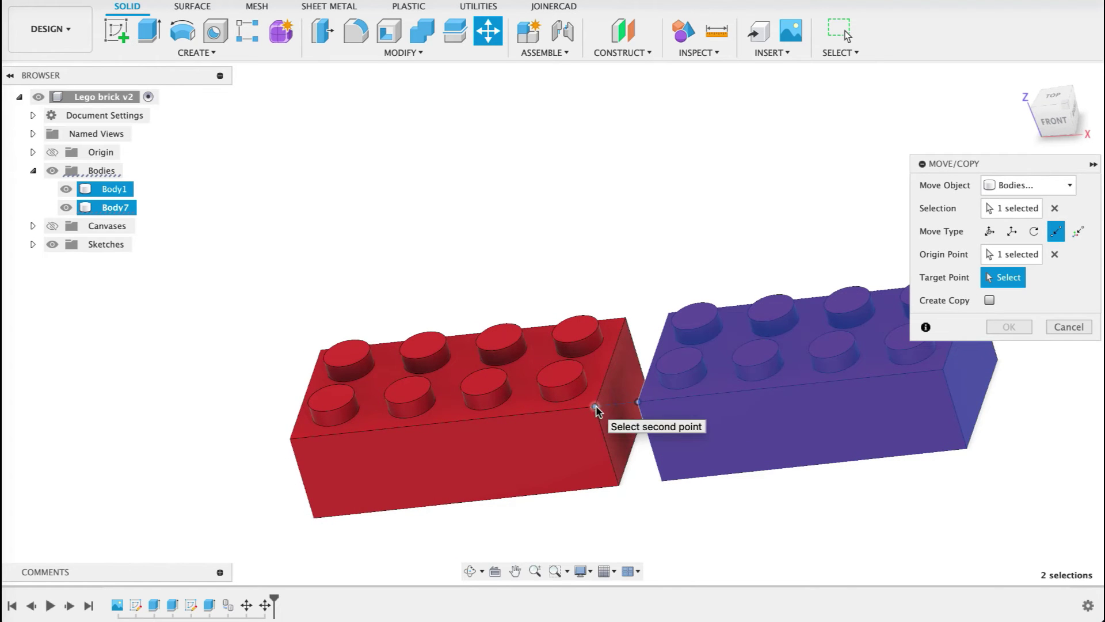
left_click(595, 407)
middle_click_drag(847, 493, 862, 496, "shift")
left_click(1055, 279)
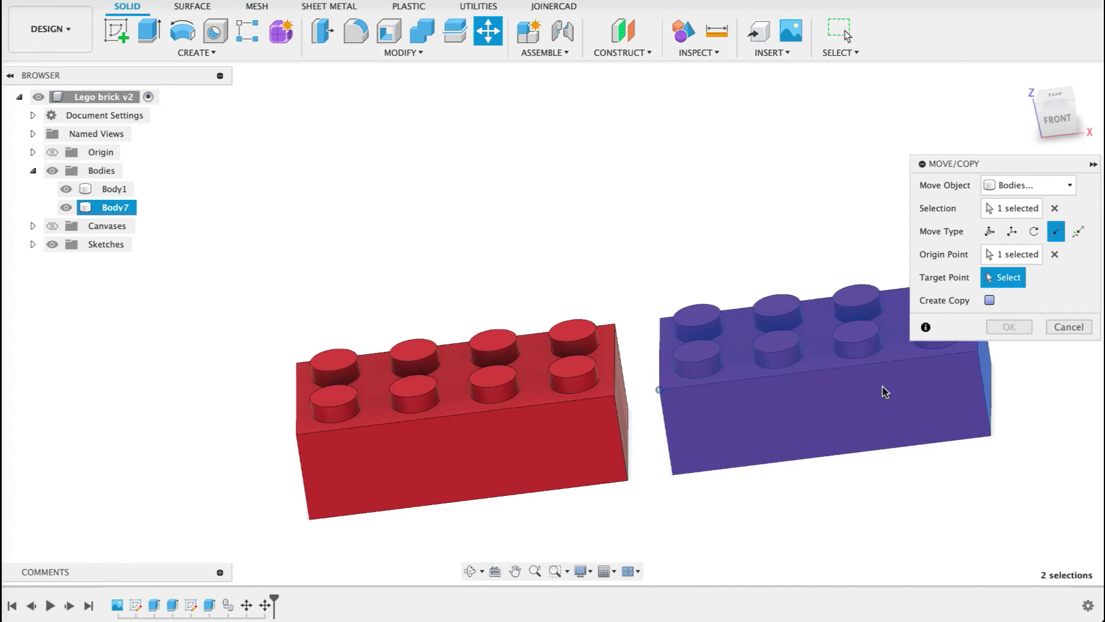
left_click(627, 481)
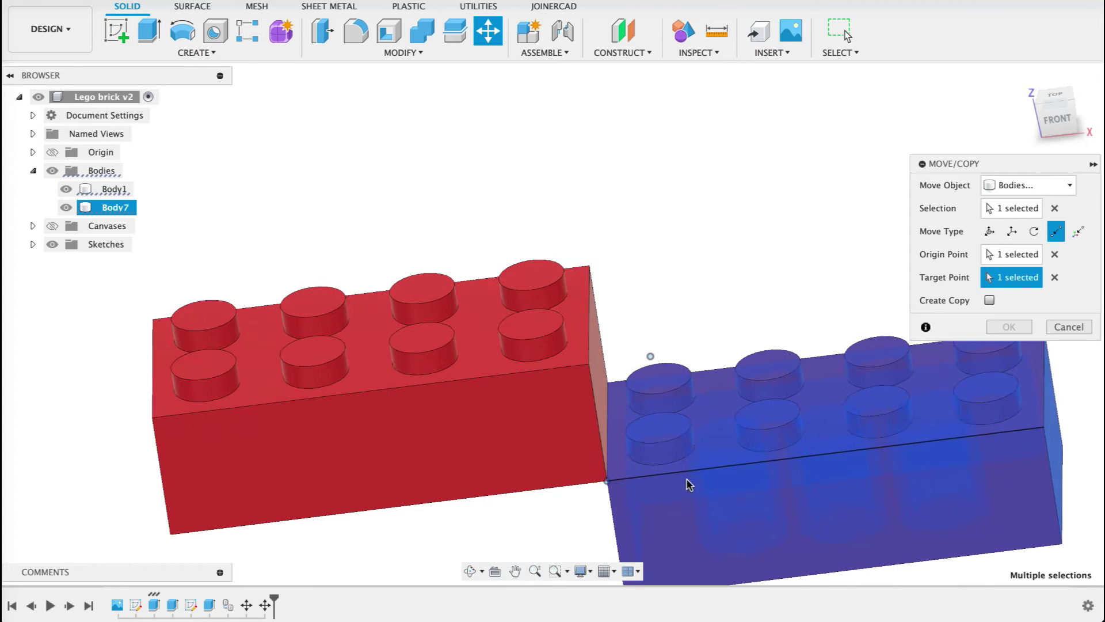
scroll(685, 478, "up", 3)
mouse_move(686, 461)
middle_mouse_down("shift")
mouse_move(604, 496)
mouse_move(612, 478)
mouse_move(700, 472)
middle_mouse_up("shift")
scroll(699, 472, "down", 2)
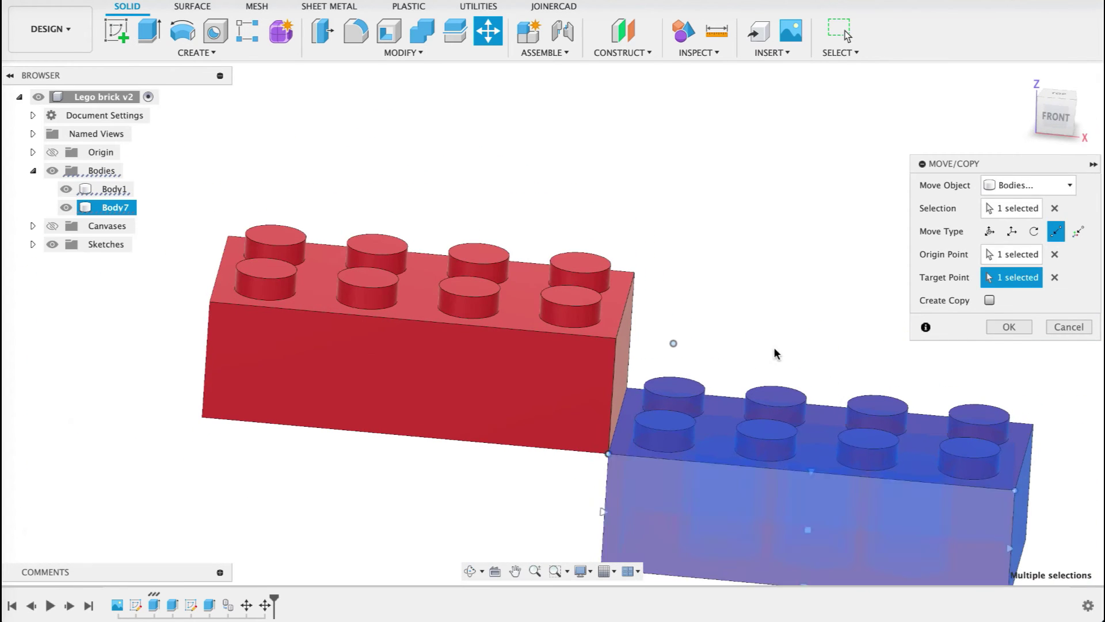
left_click(1055, 277)
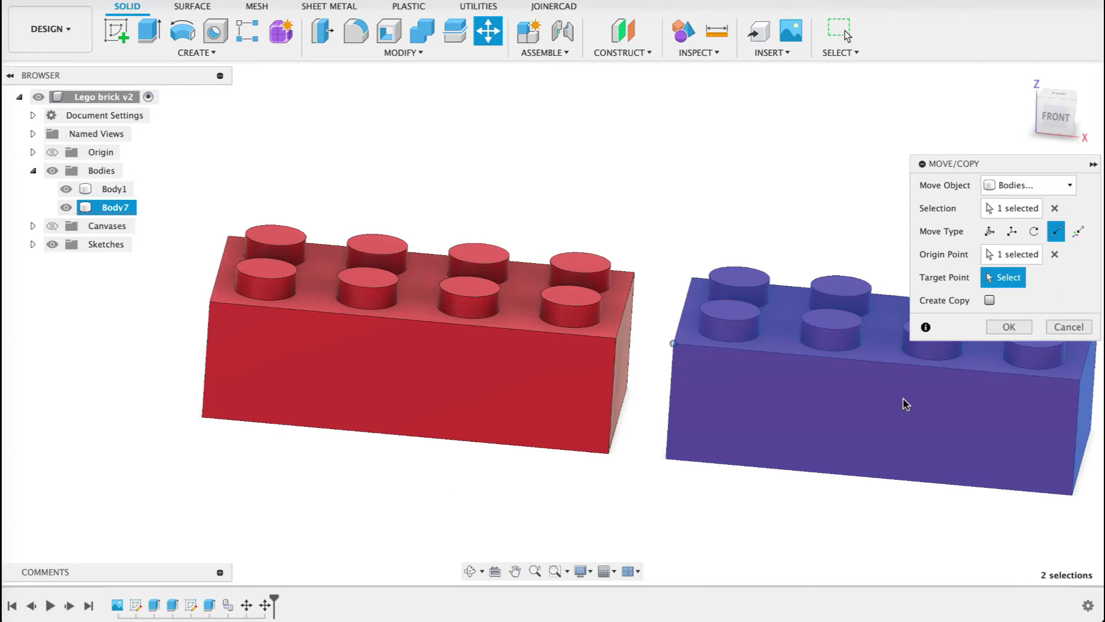
left_click(615, 338)
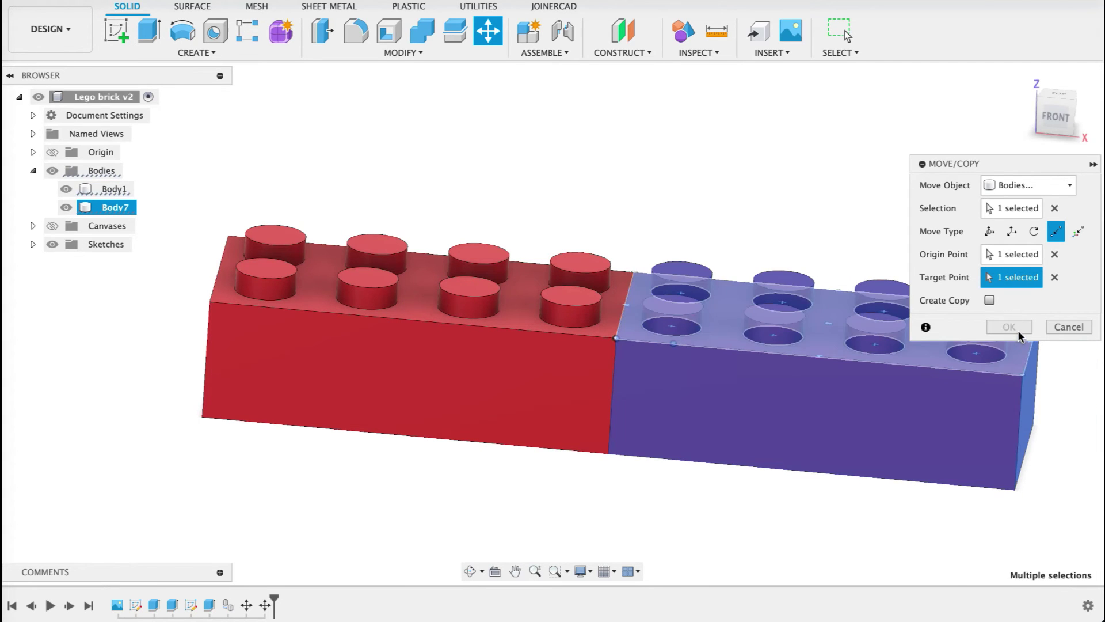
key("Return")
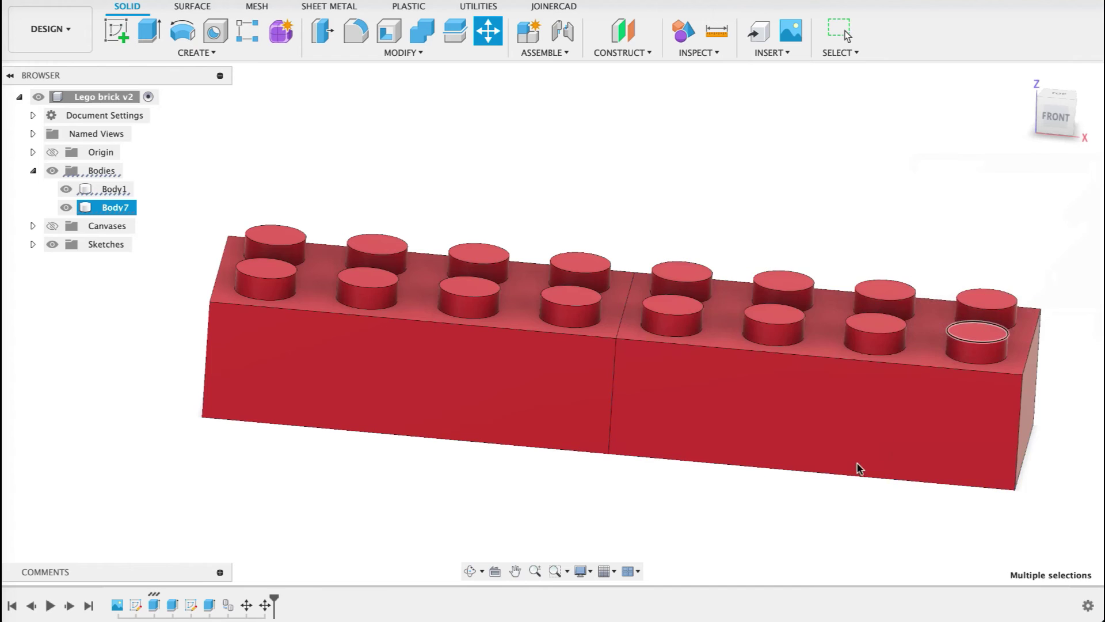
middle_click_drag(856, 469, 636, 353, "shift")
key("Escape")
middle_click_drag(828, 205, 812, 403, "shift")
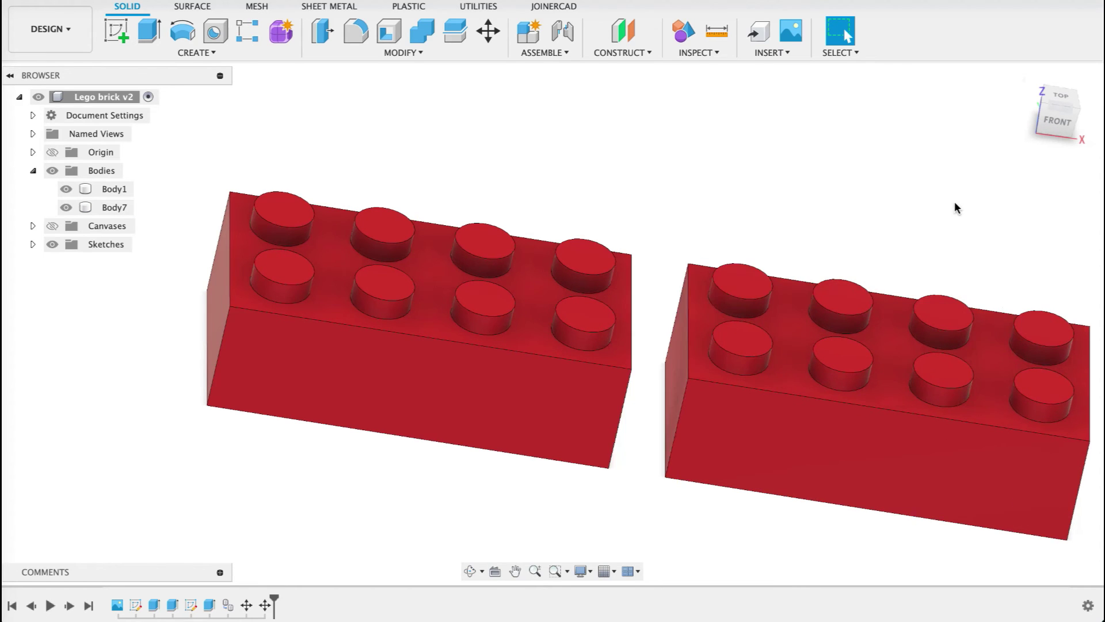
From the front view, start Move/Copy on Body7 with Move Object set to Bodies.
left_click(1058, 118)
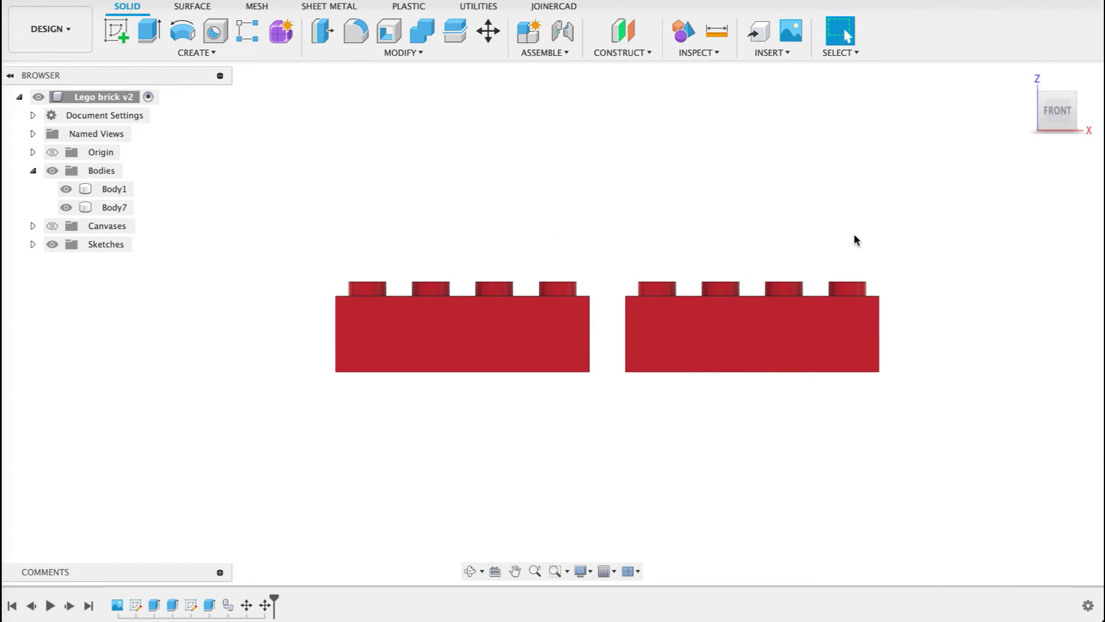
left_click(722, 332)
right_click(721, 332)
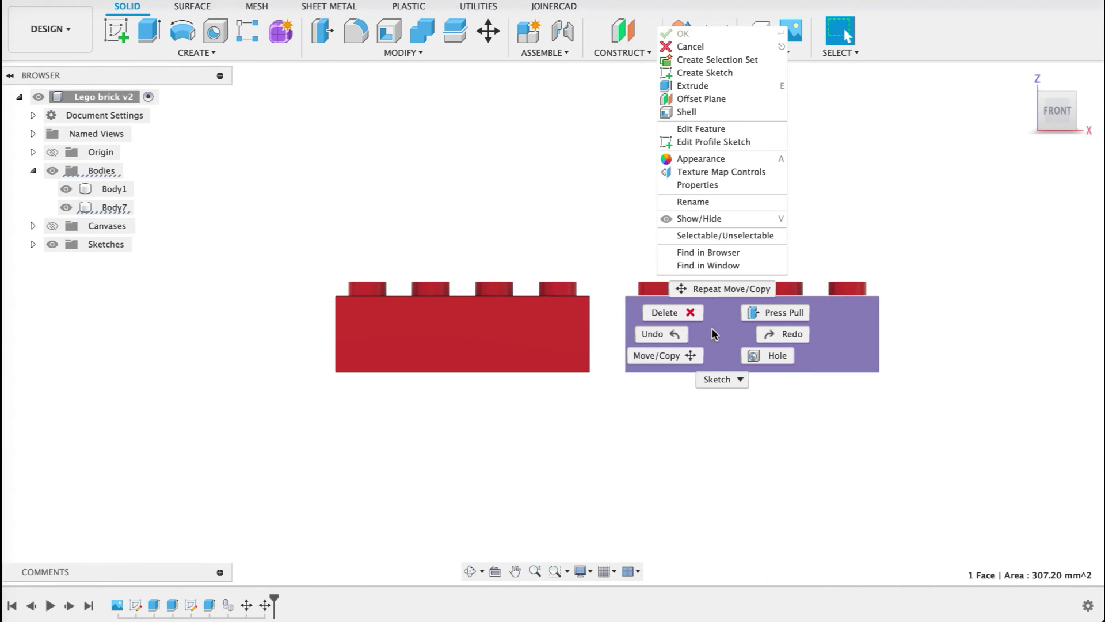
left_click(696, 356)
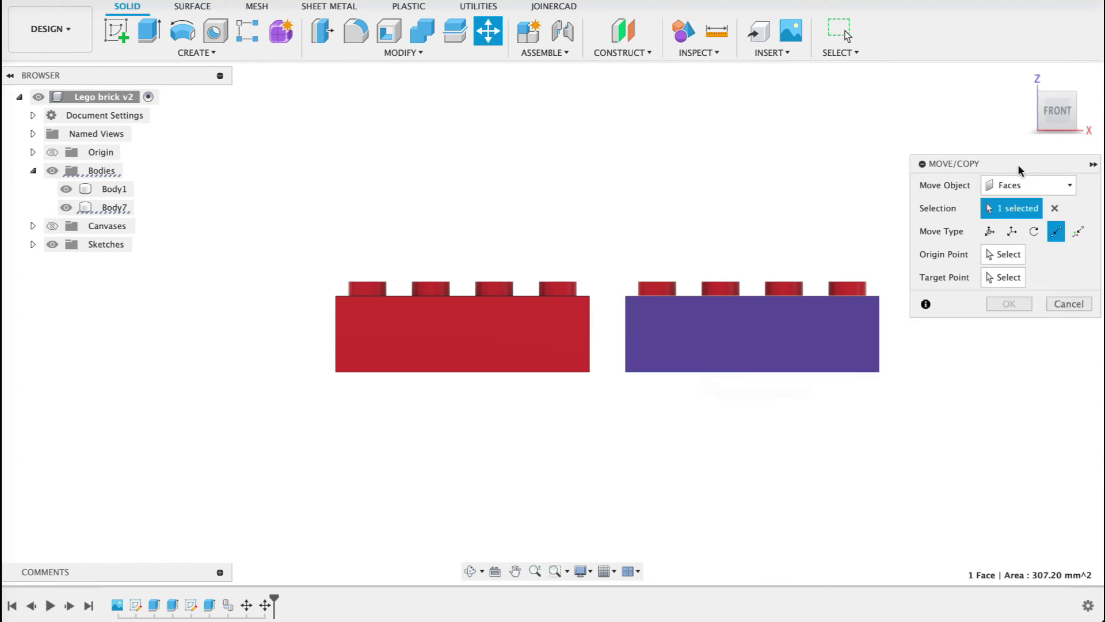
left_click(1016, 185)
left_click(1017, 221)
left_click(727, 336)
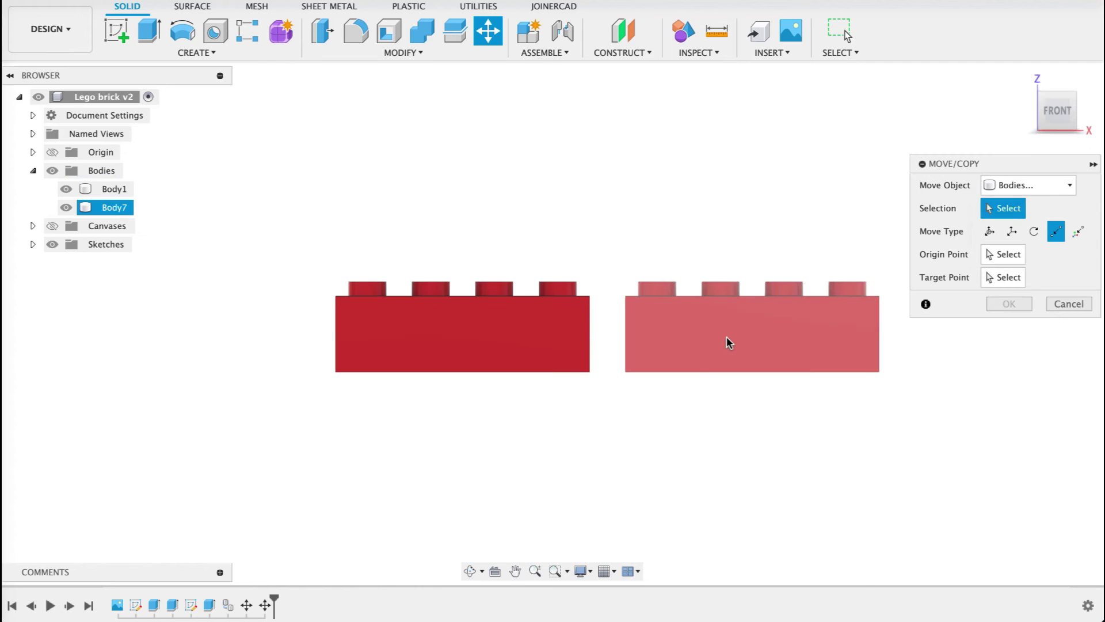
Switch to Point to Position, using the brick's top-left corner as the reference point.
left_click(1078, 231)
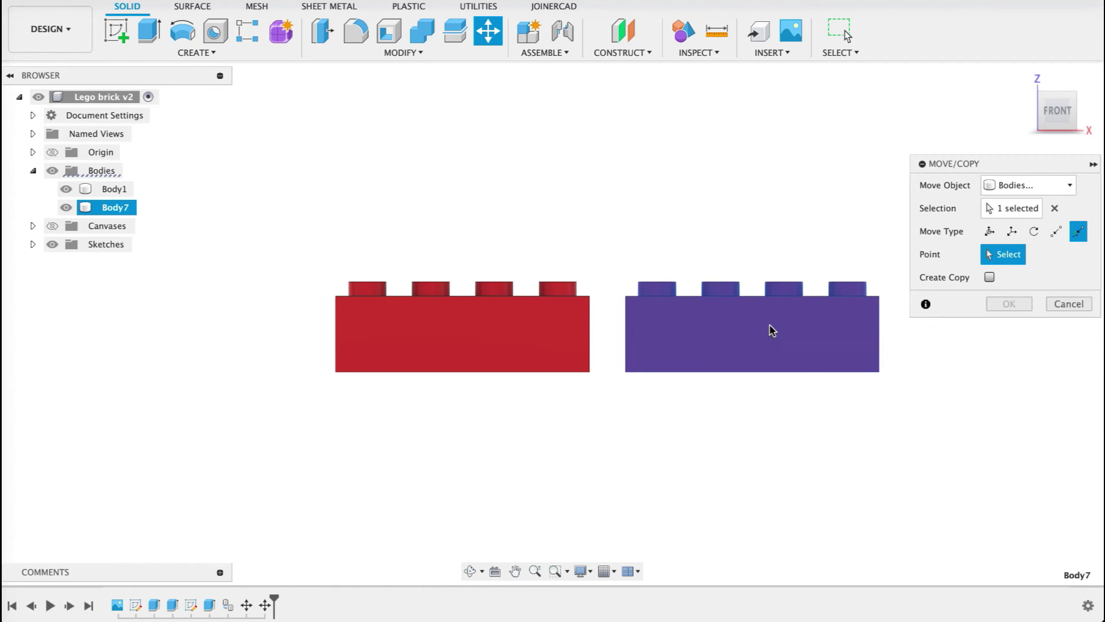
left_click(625, 297)
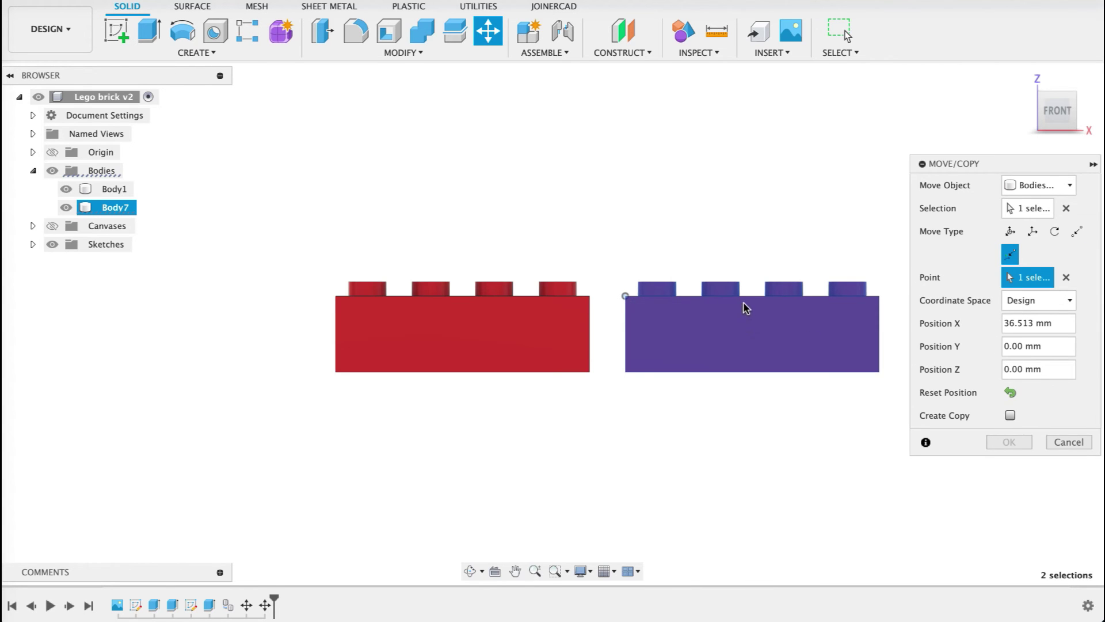
middle_click_drag(730, 222, 726, 252, "shift")
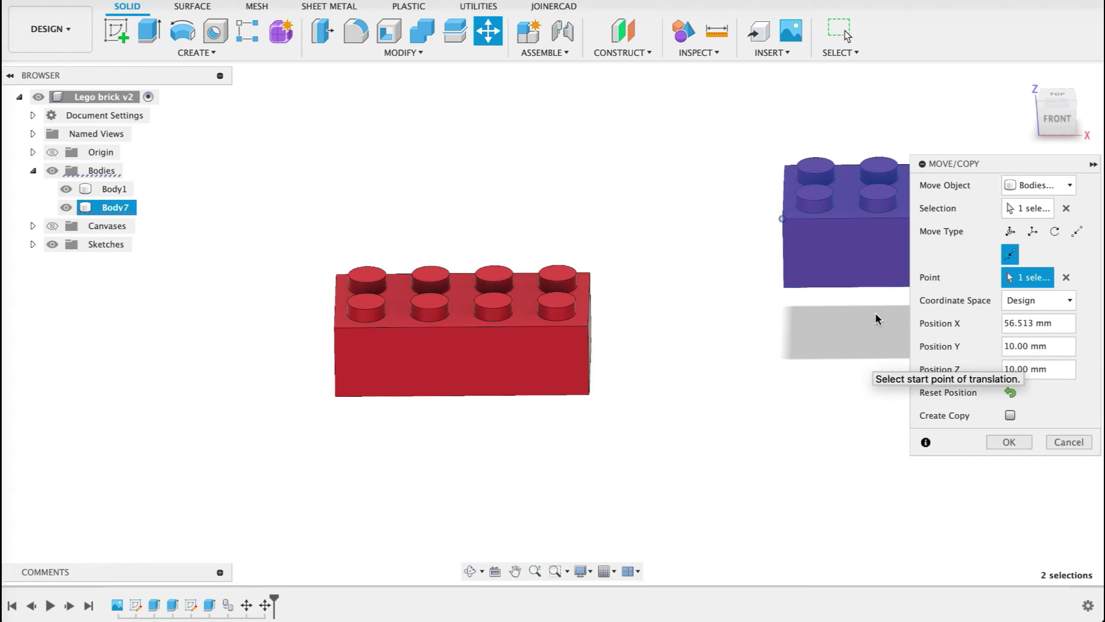
Check Body7's pending reposition from the front, then cancel the Move/Copy.
middle_click_drag(839, 365, 834, 338, "shift")
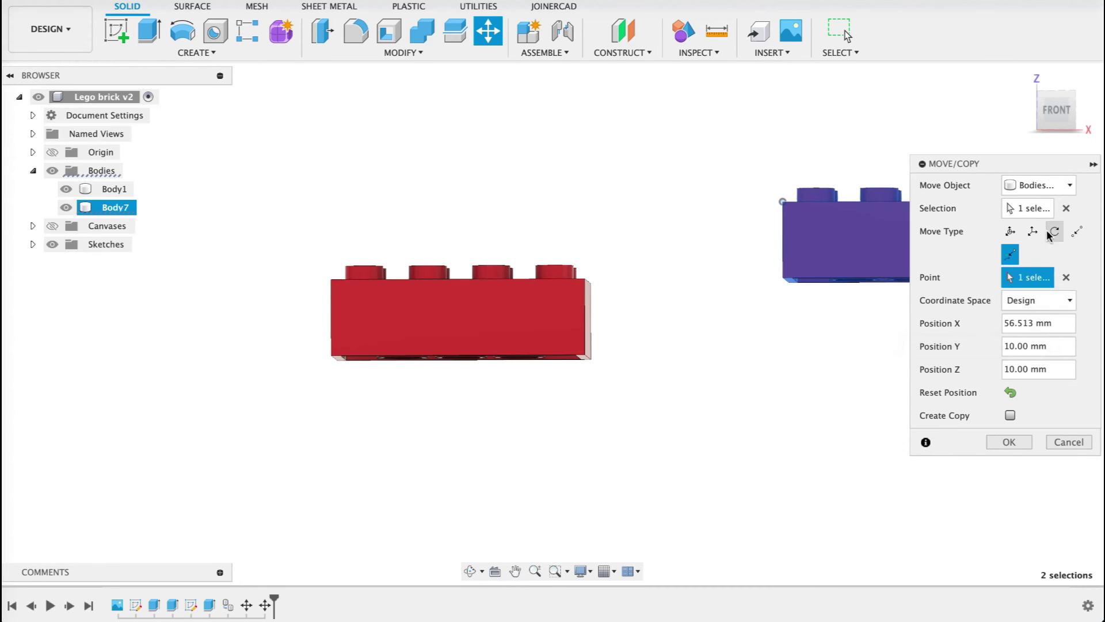
left_click(1062, 109)
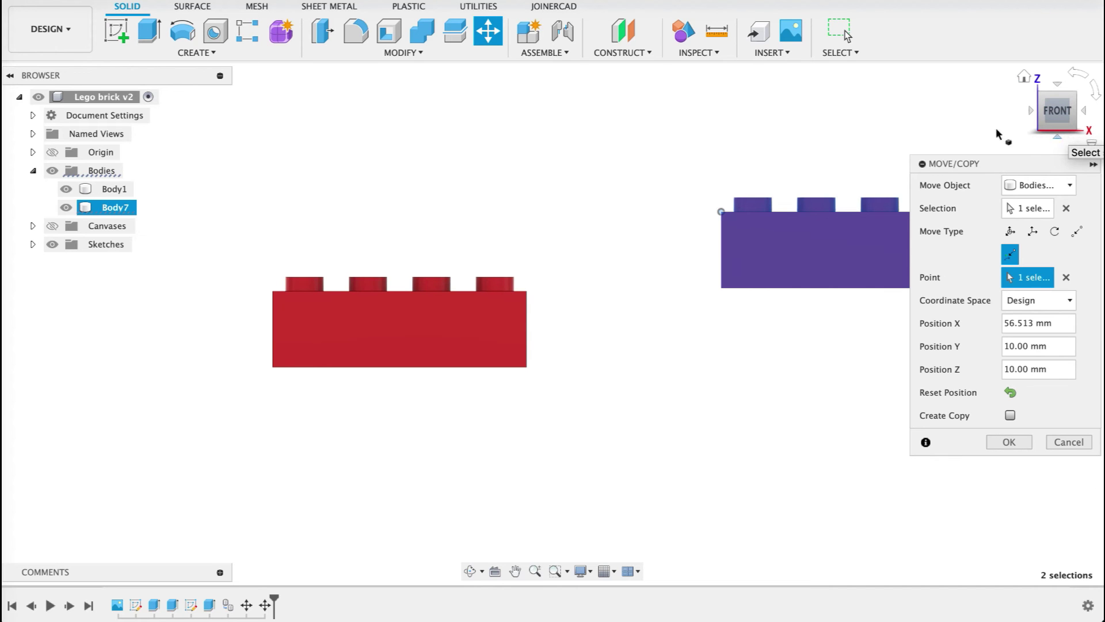
middle_click_drag(792, 115, 846, 119, "shift")
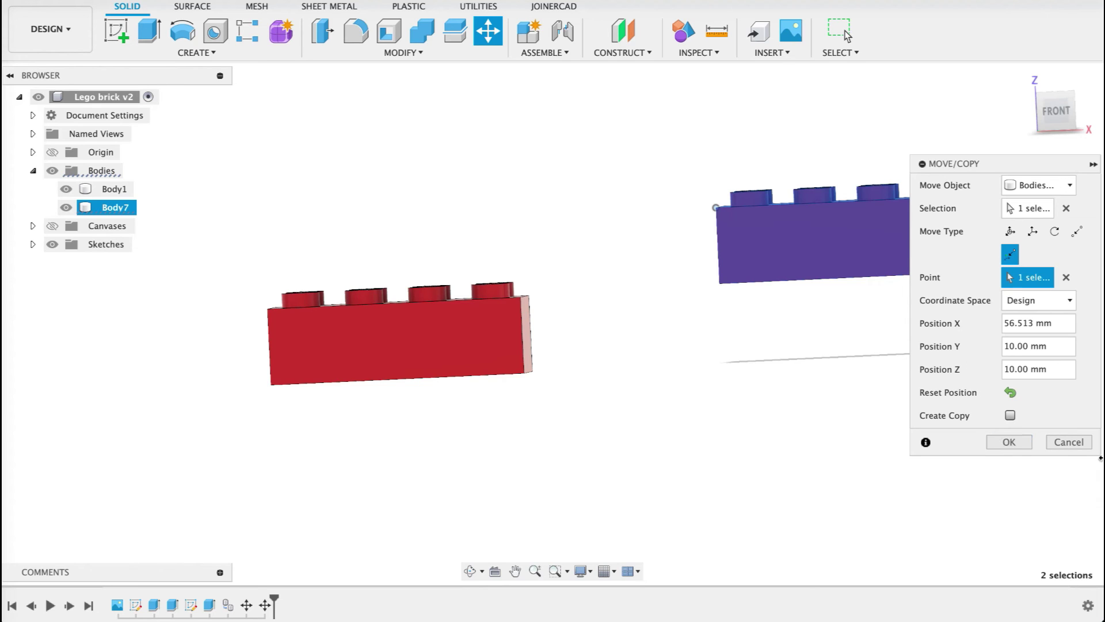
left_click(1065, 442)
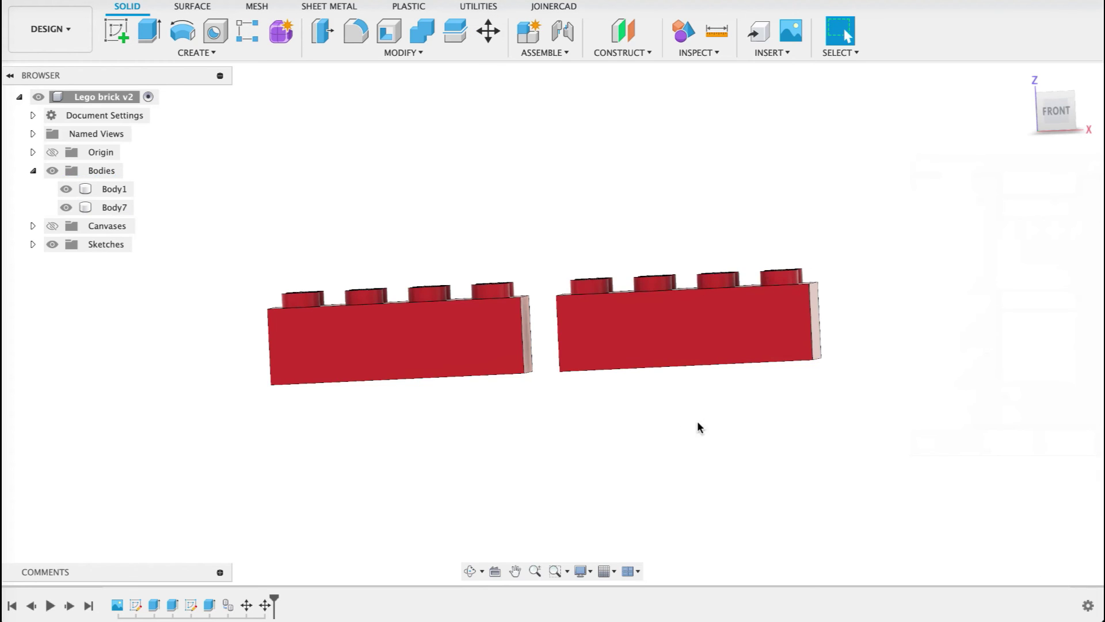
Start a Move on the second brick with Move Object set to Bodies.
middle_click_drag(699, 427, 700, 458, "shift")
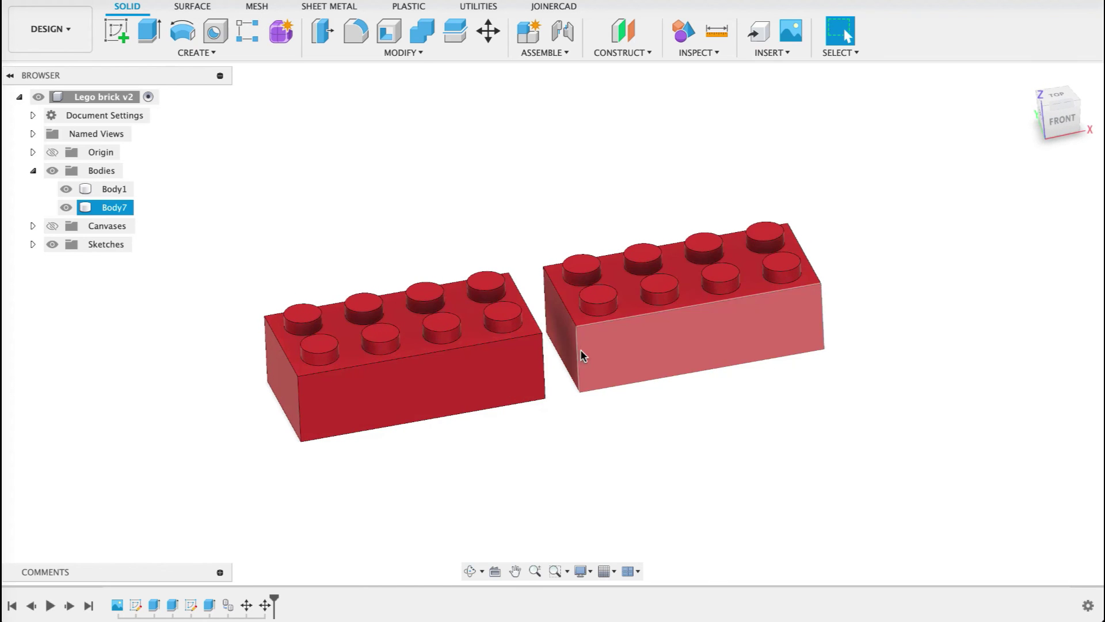
left_click(653, 348)
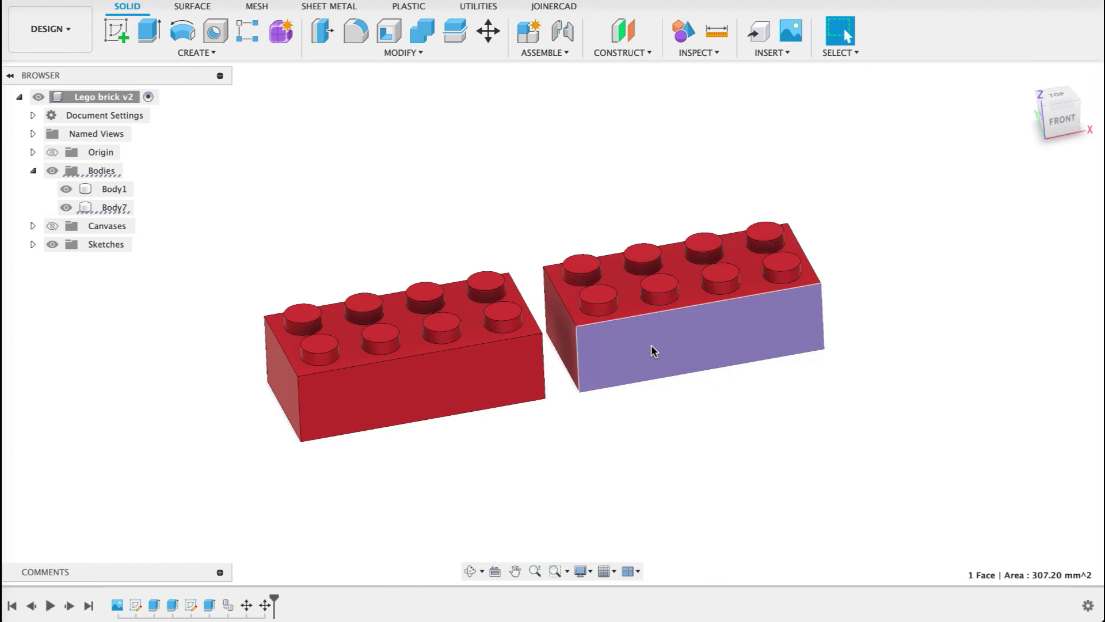
right_click(651, 344)
key("Escape")
key("m")
left_click(996, 185)
left_click(1000, 220)
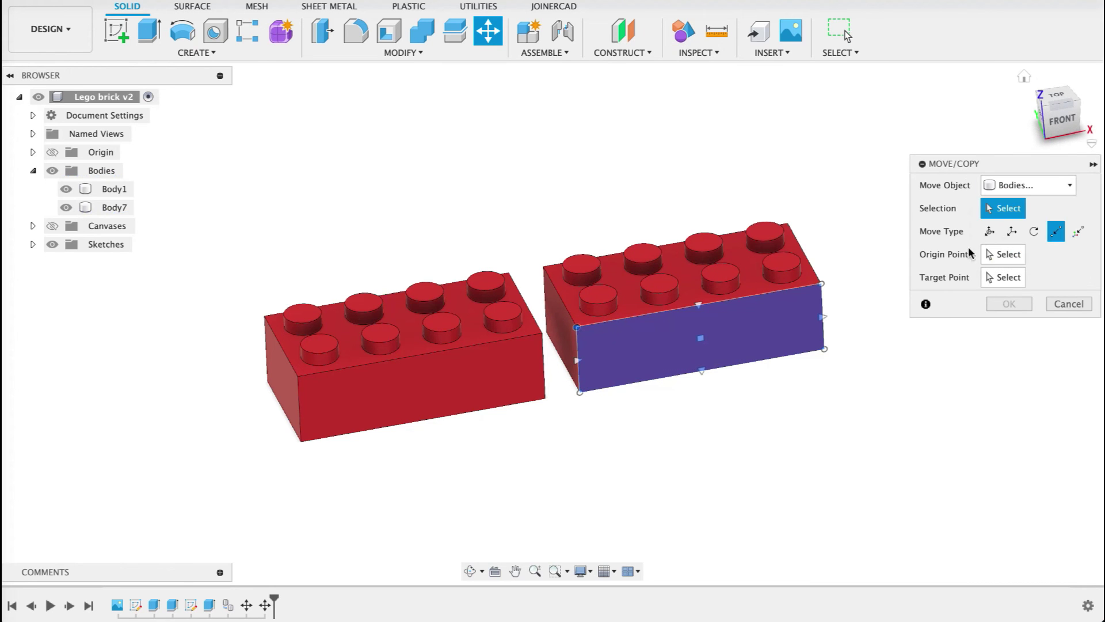
left_click(576, 330)
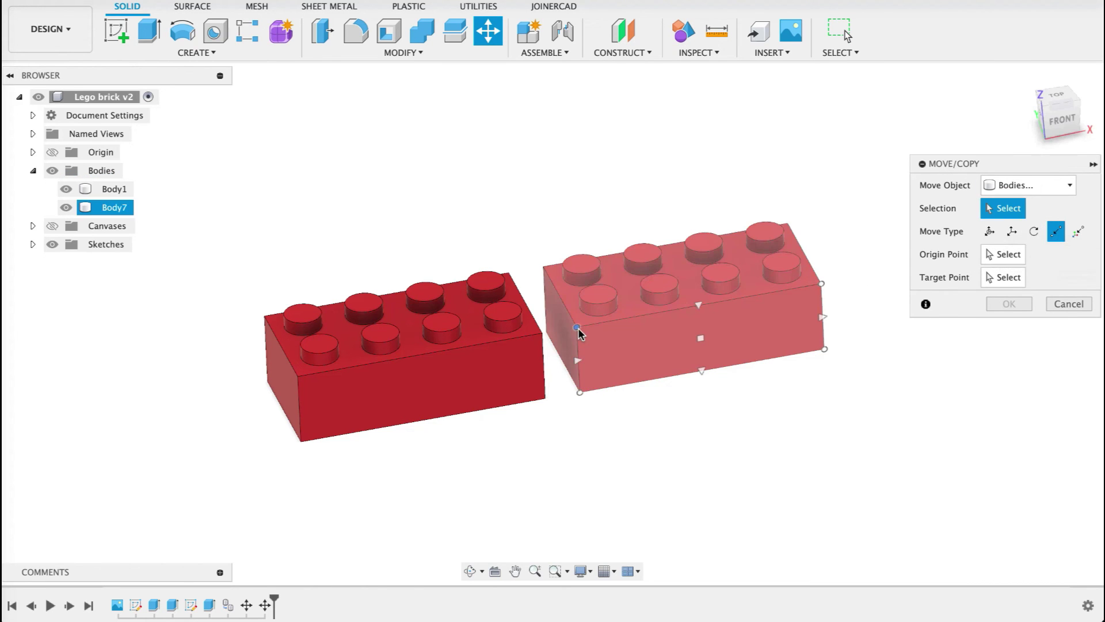
left_click(578, 332)
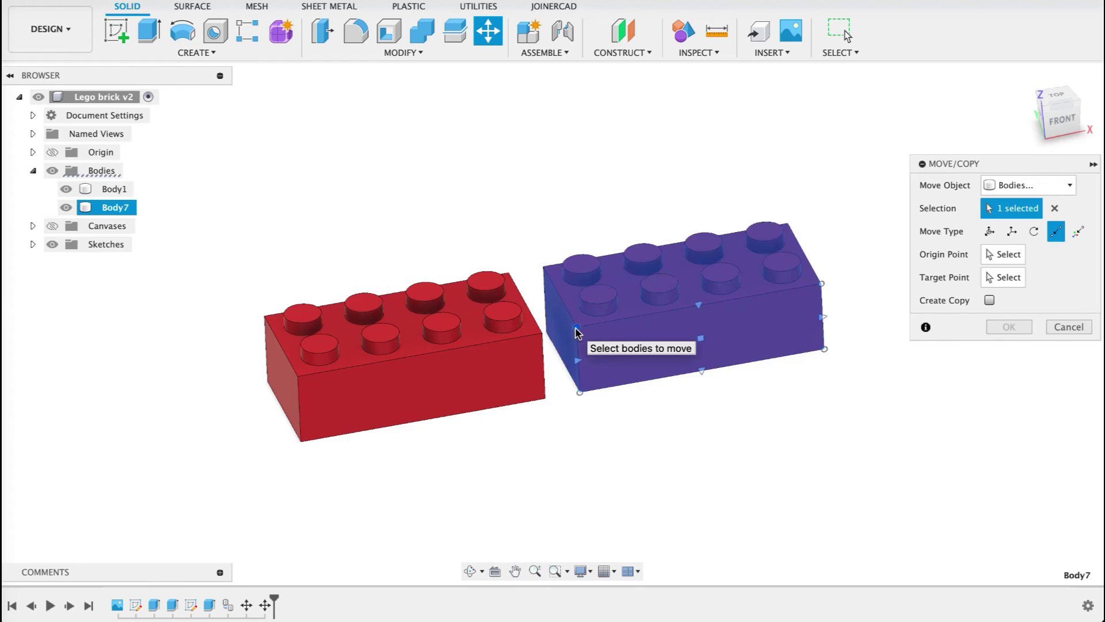
Move the second brick point-to-point so its corner meets the first brick's corner.
left_click(1003, 254)
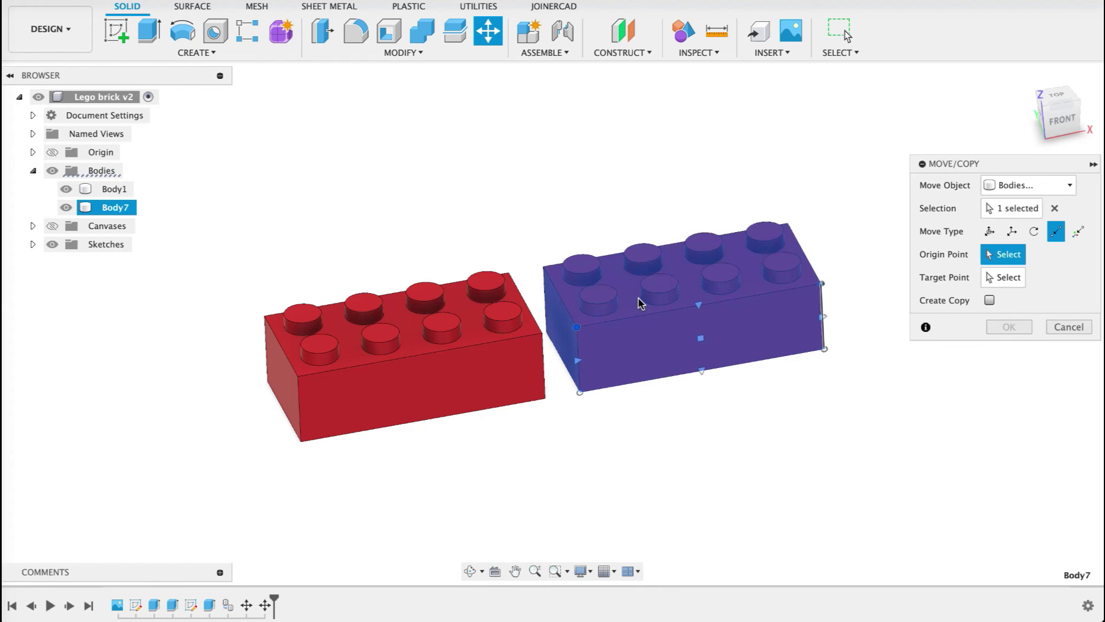
left_click(576, 327)
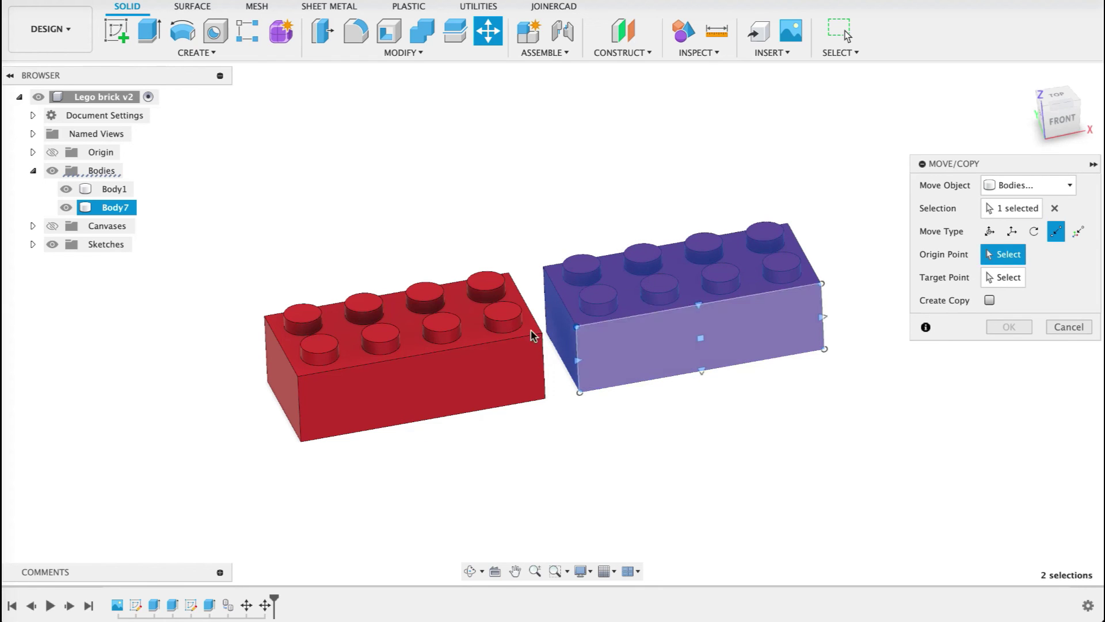
left_click(542, 332)
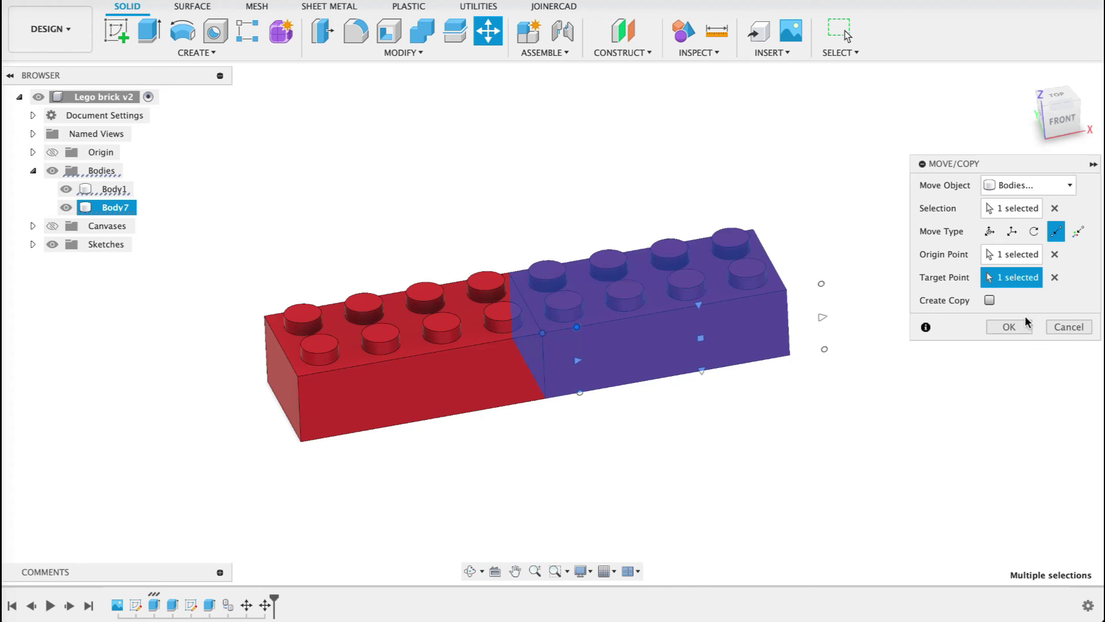
left_click(1008, 327)
middle_click_drag(705, 397, 736, 440, "shift")
Start a Move on both bricks, Body1 and Body7, as whole bodies.
left_click(639, 327)
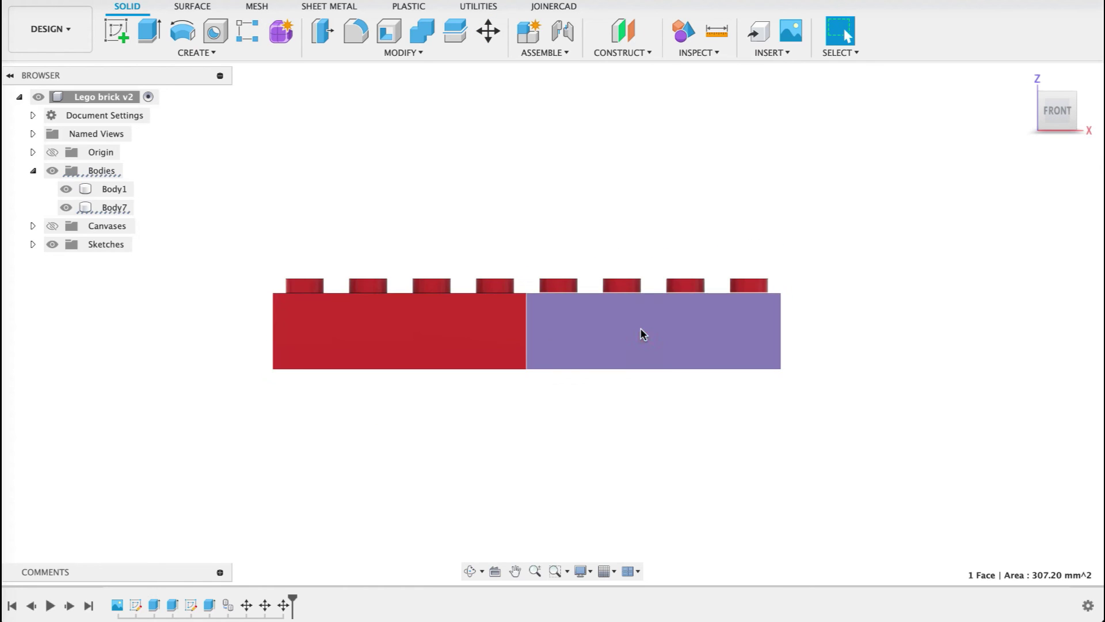
right_click(640, 327)
left_click(612, 350)
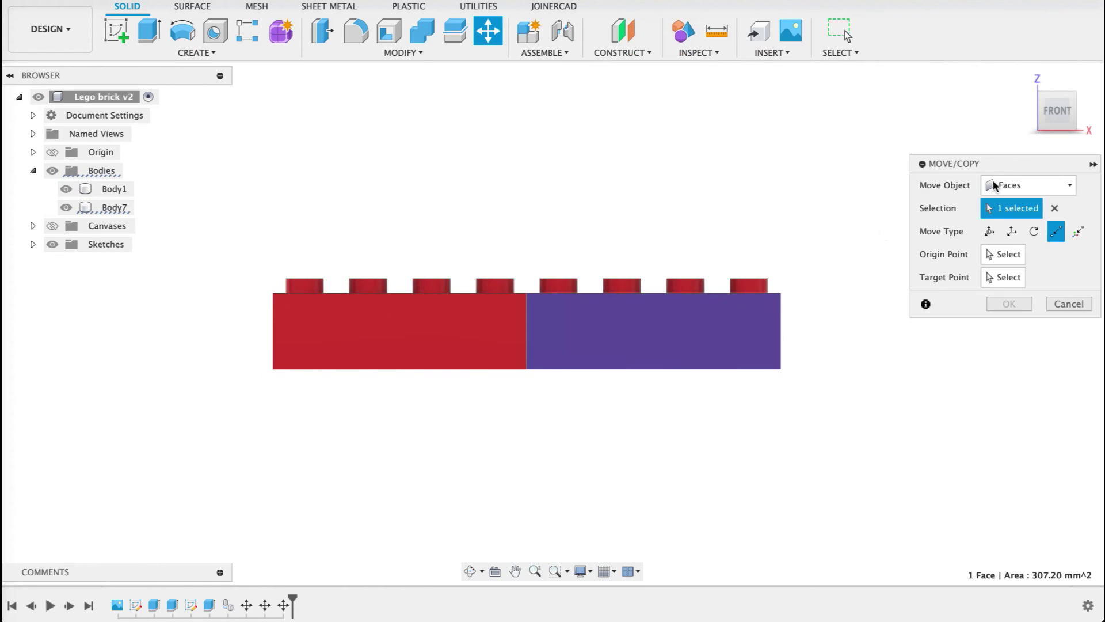
left_click(1027, 185)
left_click(999, 220)
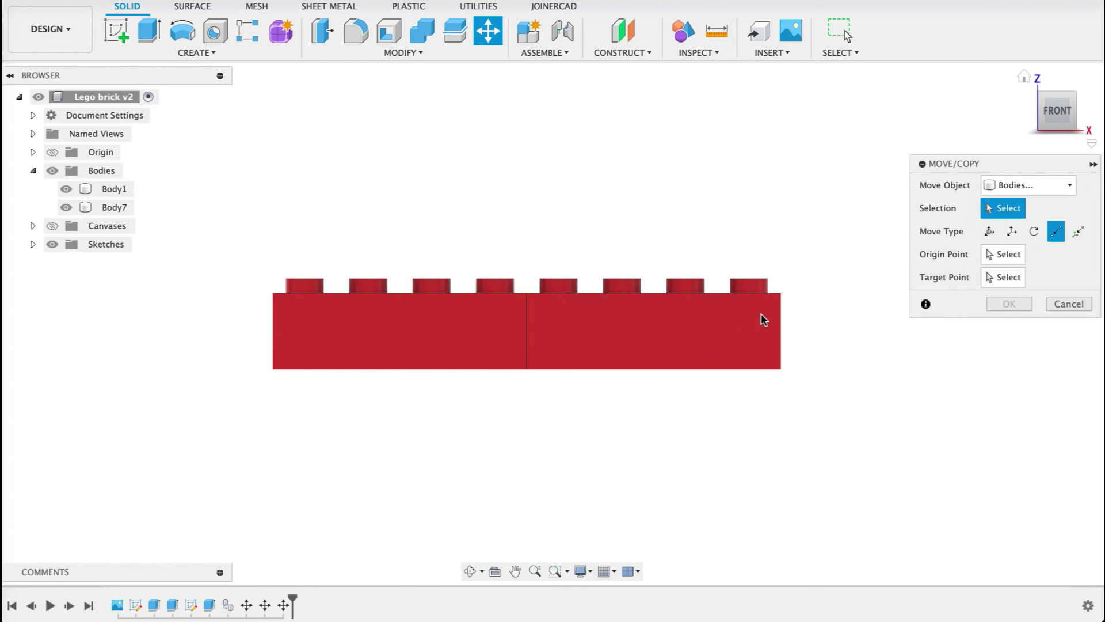
left_click(724, 326)
left_click(397, 332)
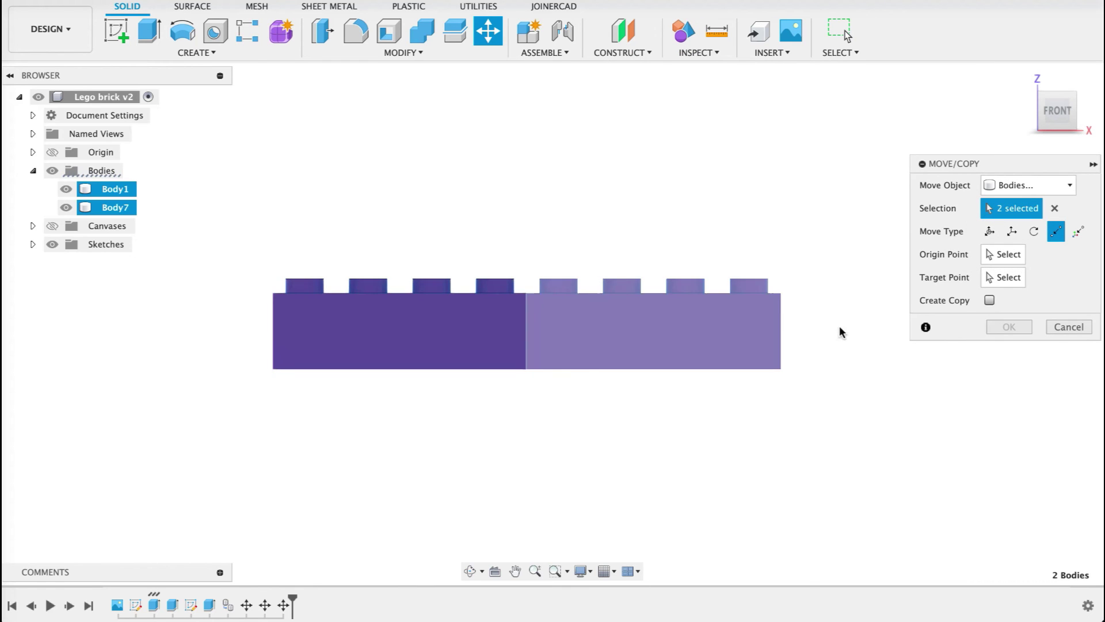
Free Move copies of both bricks 16.25 mm up in Z, keeping the originals.
left_click(989, 300)
left_click(989, 230)
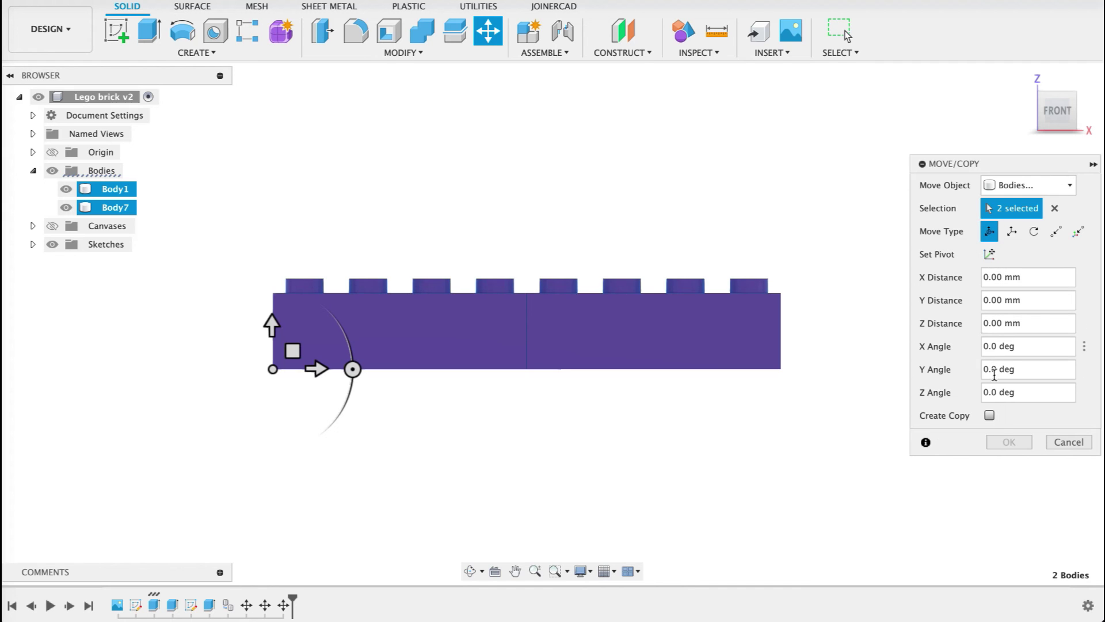
left_click(990, 414)
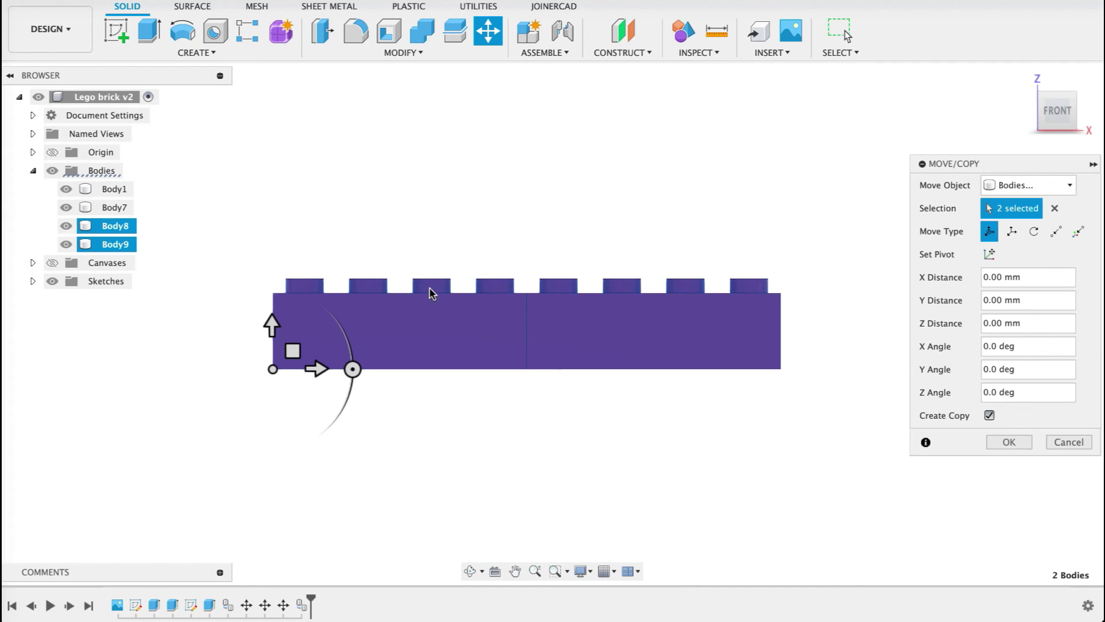
left_click_drag(272, 326, 281, 160)
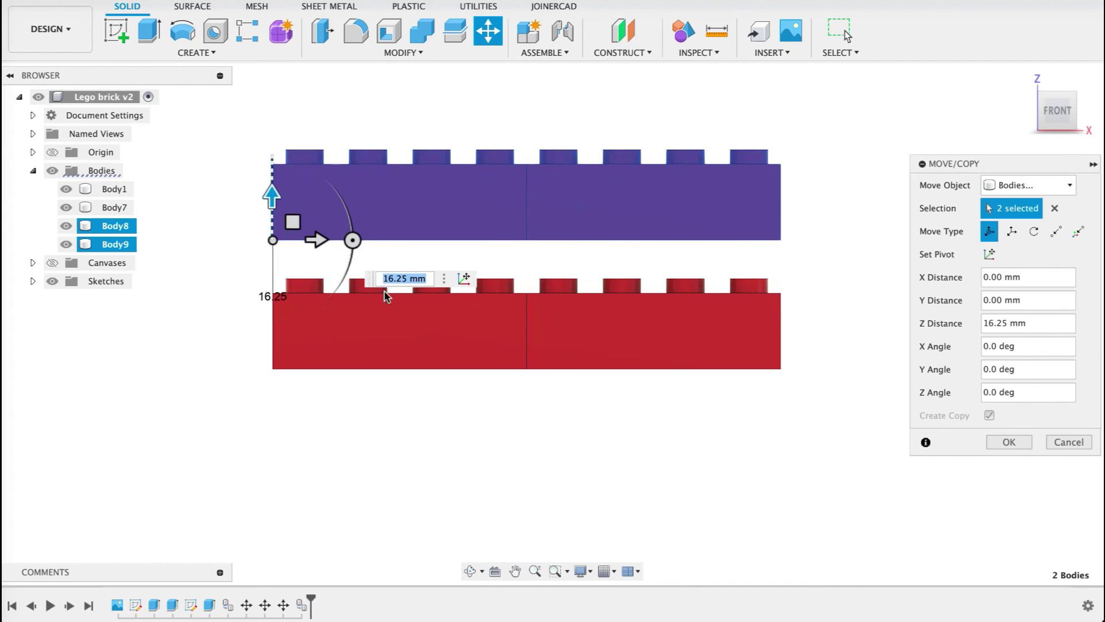
key("Return")
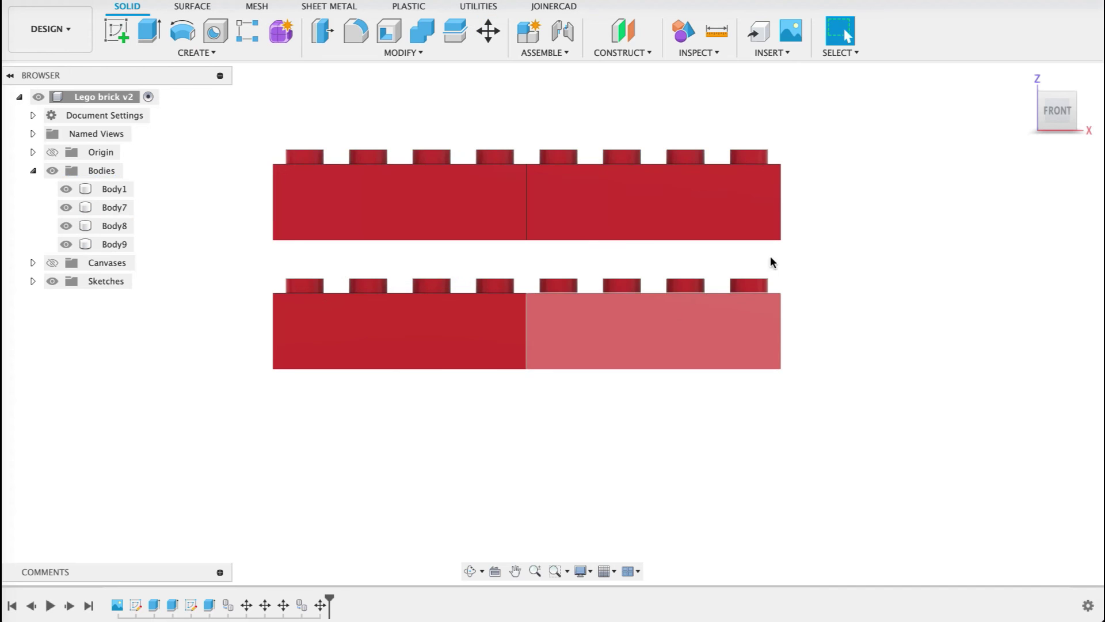
mouse_move(811, 249)
middle_mouse_down("shift")
mouse_move(812, 281)
mouse_move(784, 271)
mouse_move(932, 251)
mouse_move(1083, 279)
mouse_move(783, 327)
mouse_move(912, 242)
middle_mouse_up("shift")
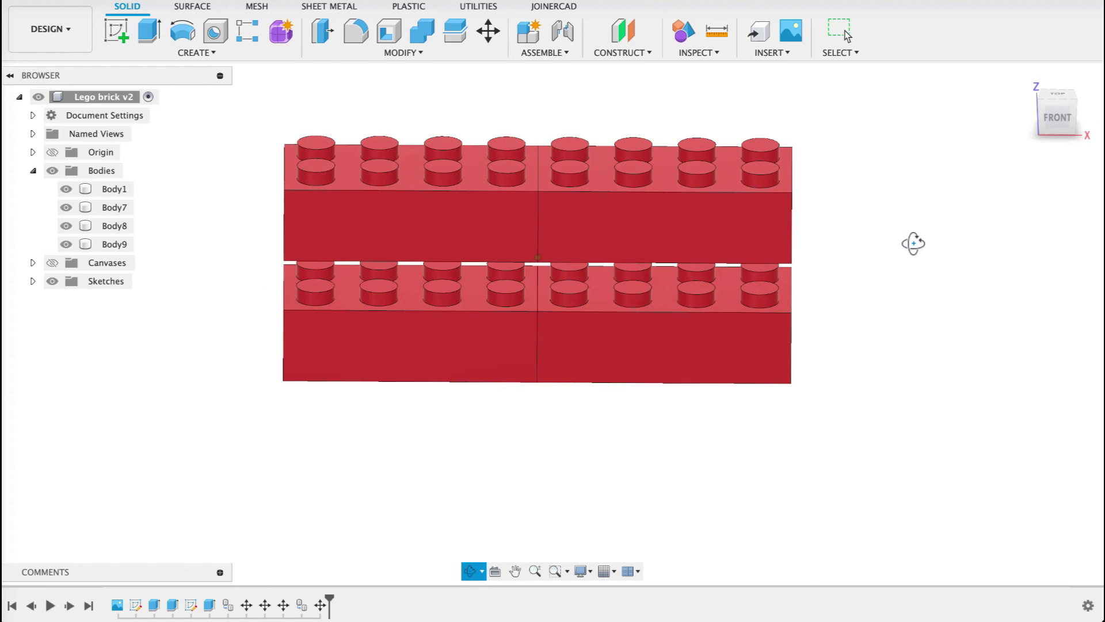